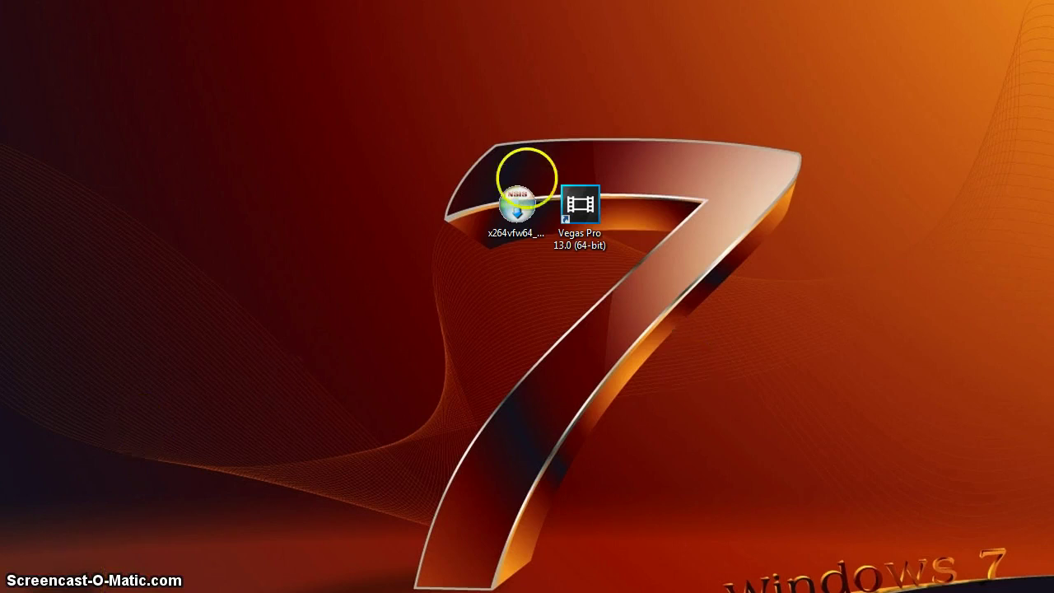
# Launch Vegas Pro 13 and move the playhead to 00:00:03:02
pyautogui.click(581, 206)
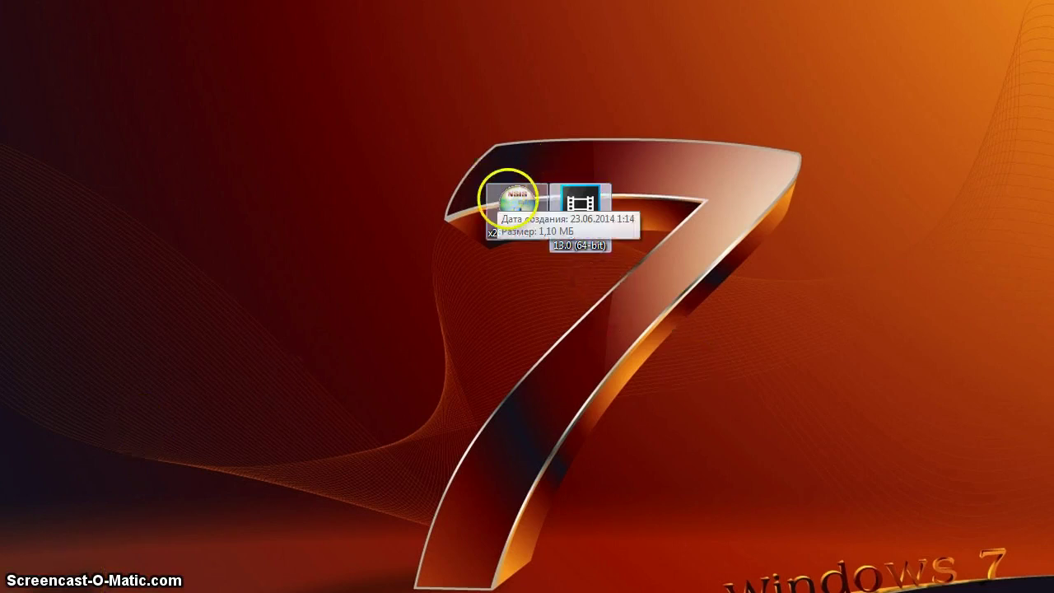
pyautogui.click(503, 198)
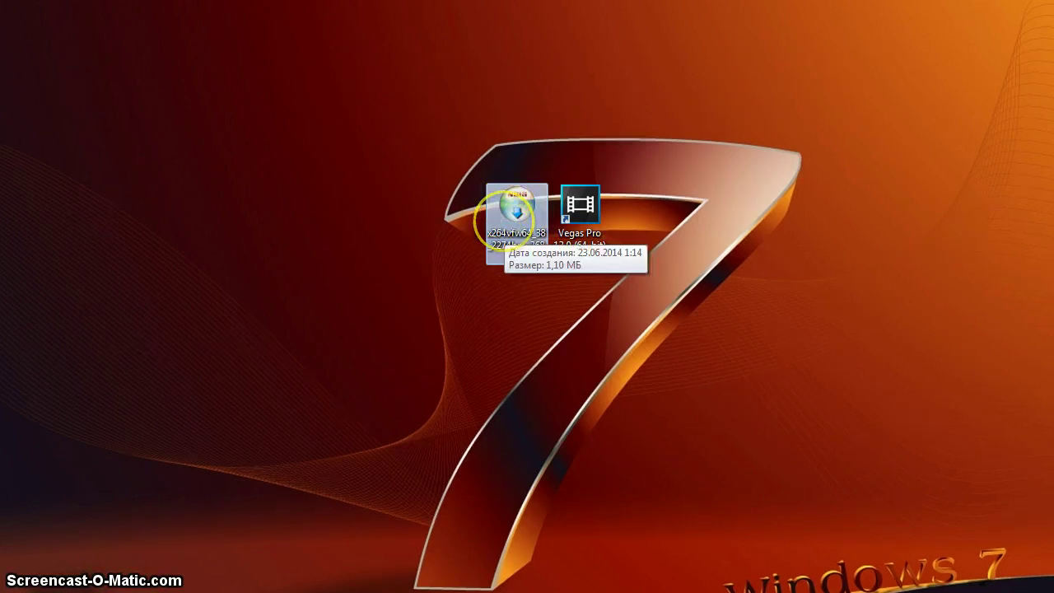
pyautogui.doubleClick(587, 207)
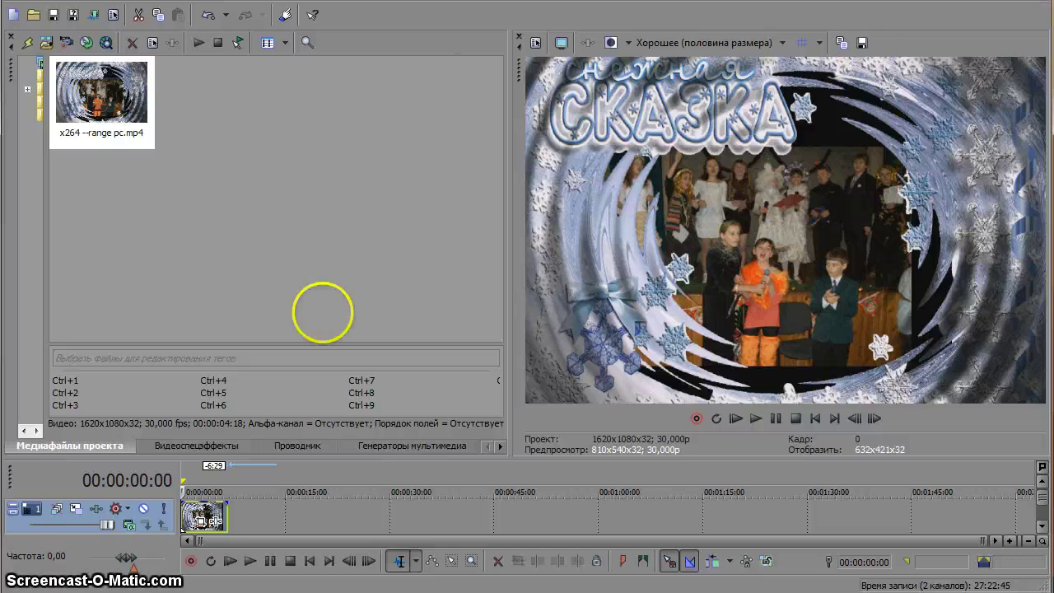
pyautogui.moveTo(214, 510); pyautogui.dragTo(106, 499)
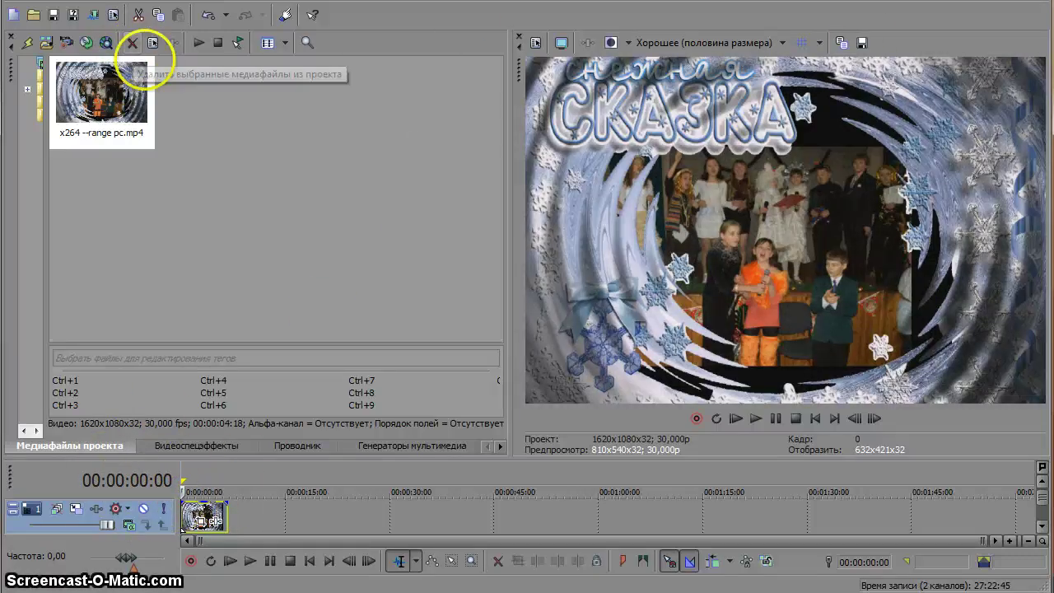
pyautogui.click(202, 482)
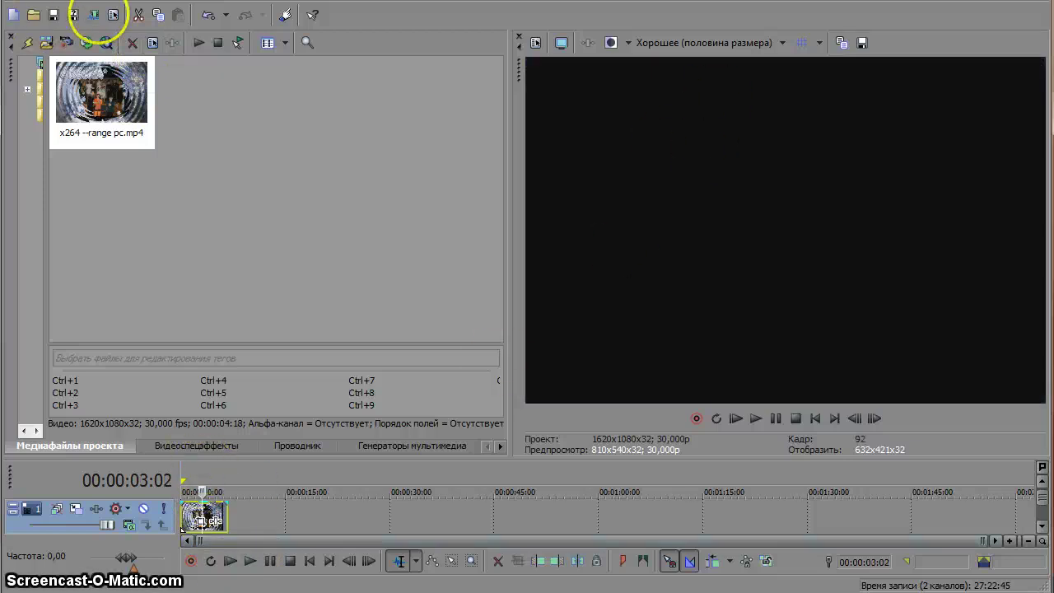
# In Render As, show all formats and customize the Windows AVI HD 1080-60i YUV template
pyautogui.click(93, 15)
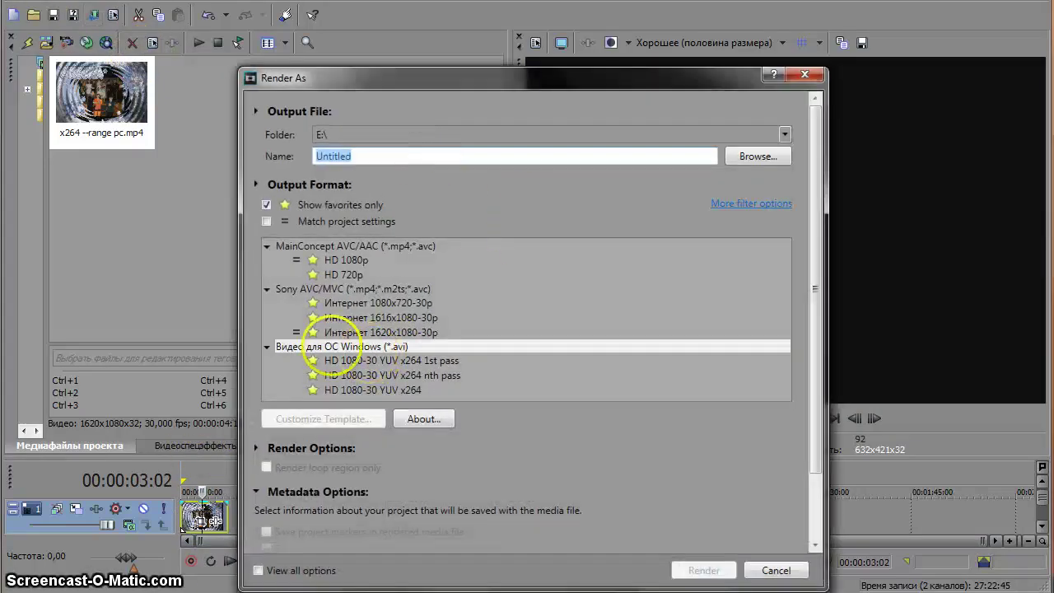
pyautogui.click(266, 204)
pyautogui.scroll(-2, 544, 311)
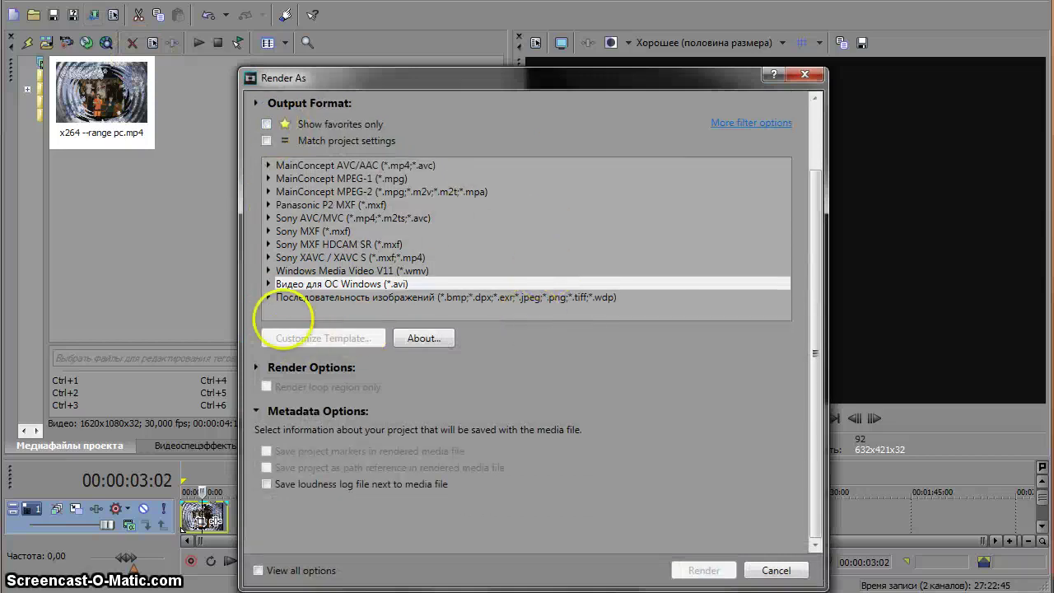
pyautogui.click(269, 284)
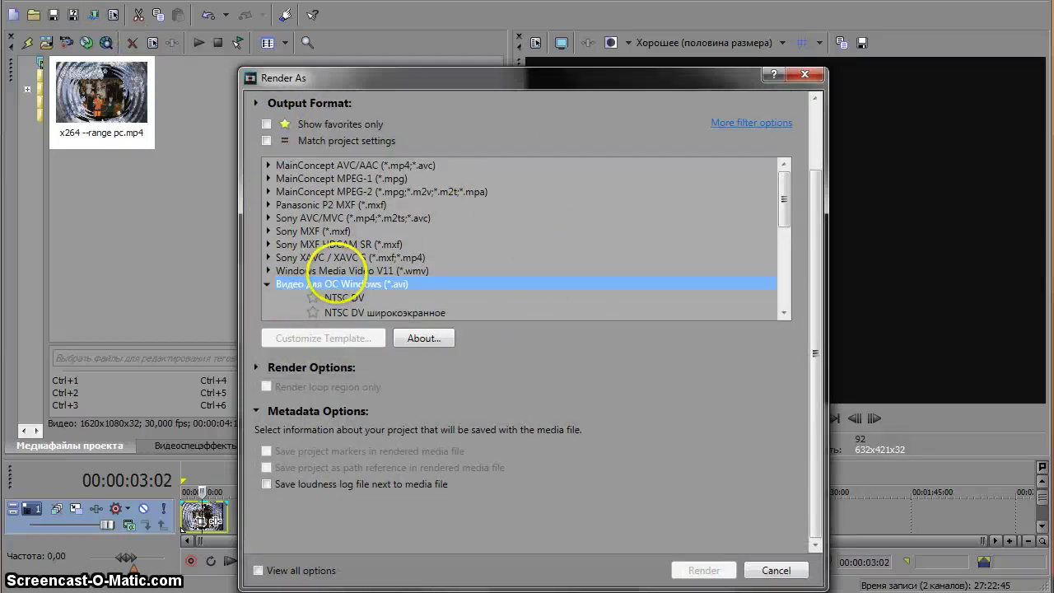
pyautogui.scroll(-3, 388, 247)
pyautogui.click(364, 248)
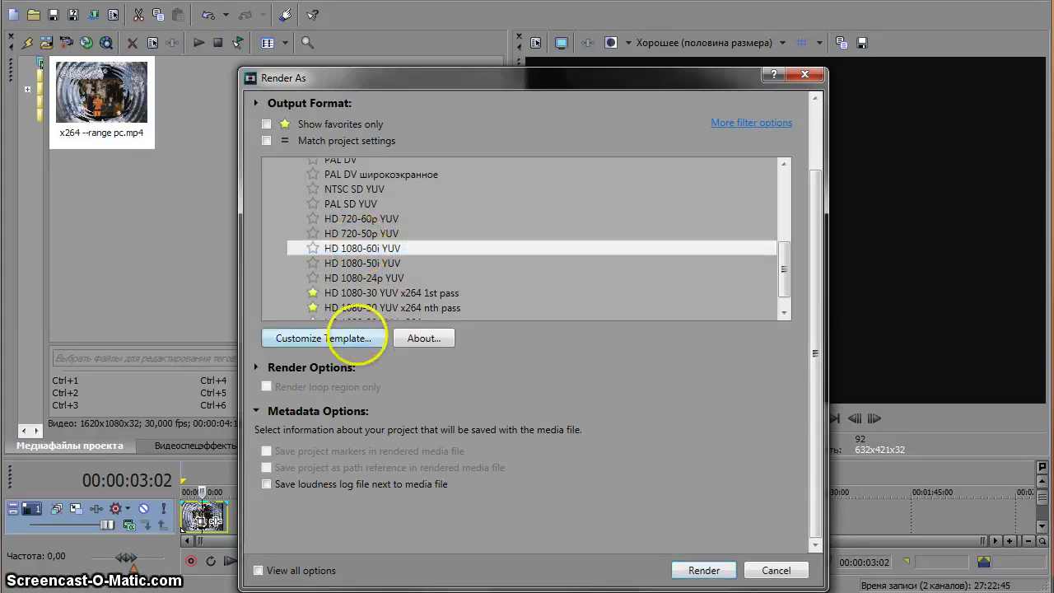
pyautogui.click(365, 338)
# Turn off interleaving and set the video format to x264vfw H.264
pyautogui.click(544, 286)
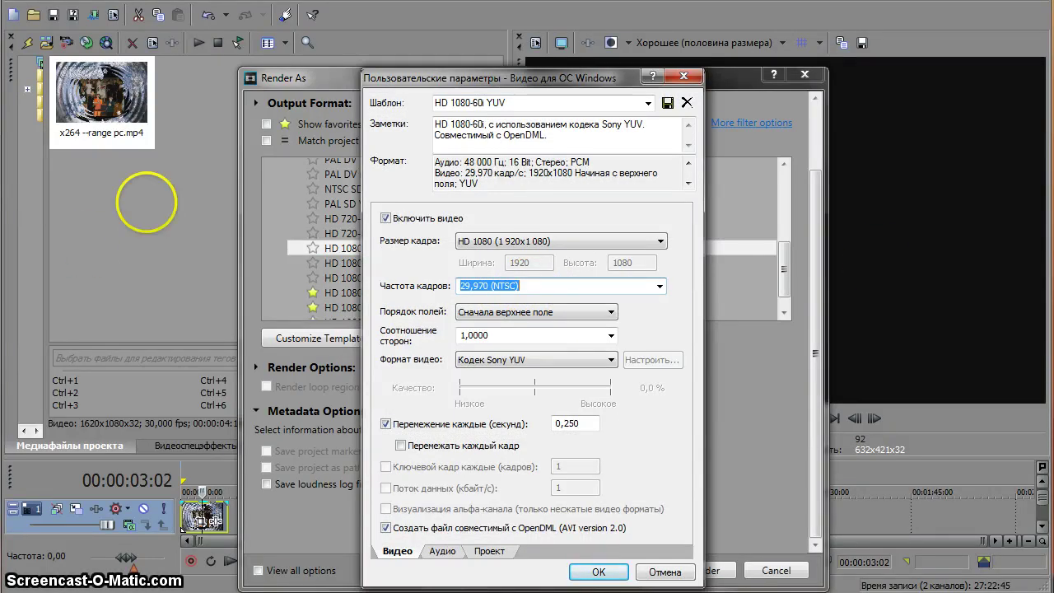
pyautogui.click(387, 424)
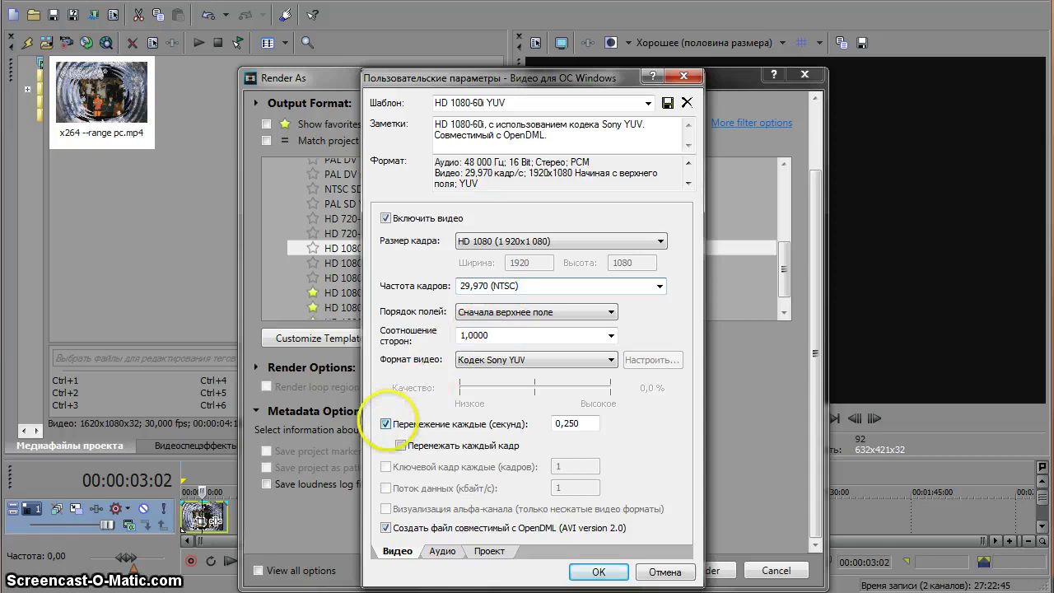
pyautogui.click(576, 360)
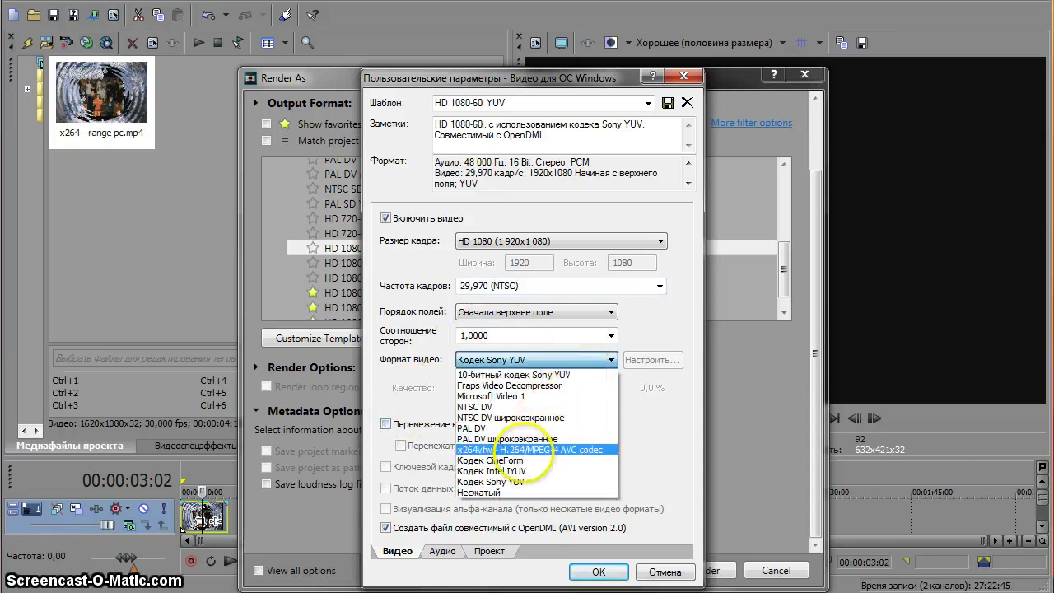
pyautogui.click(503, 460)
pyautogui.click(560, 360)
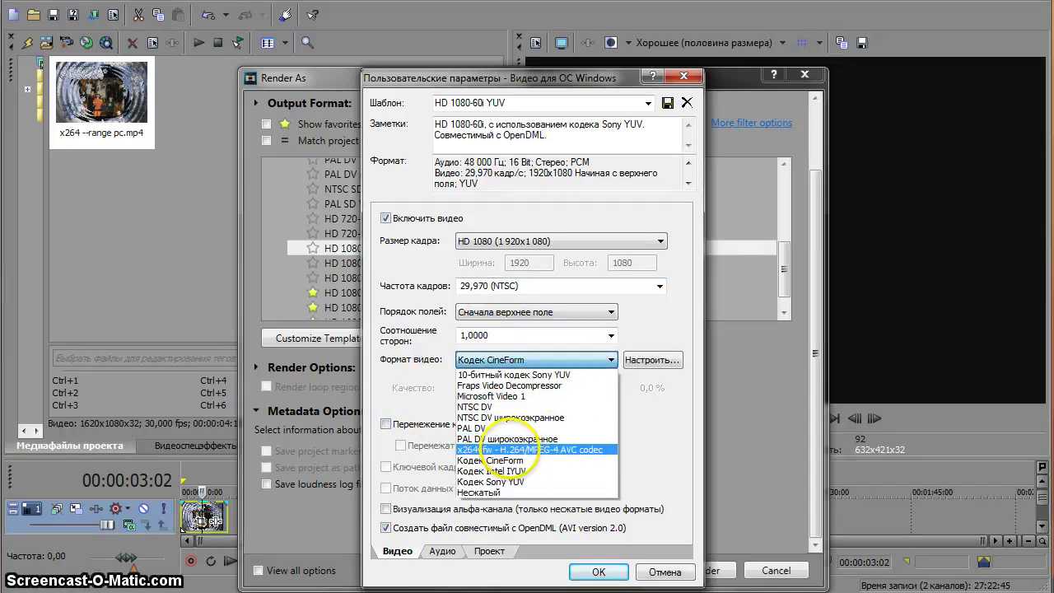
pyautogui.click(506, 449)
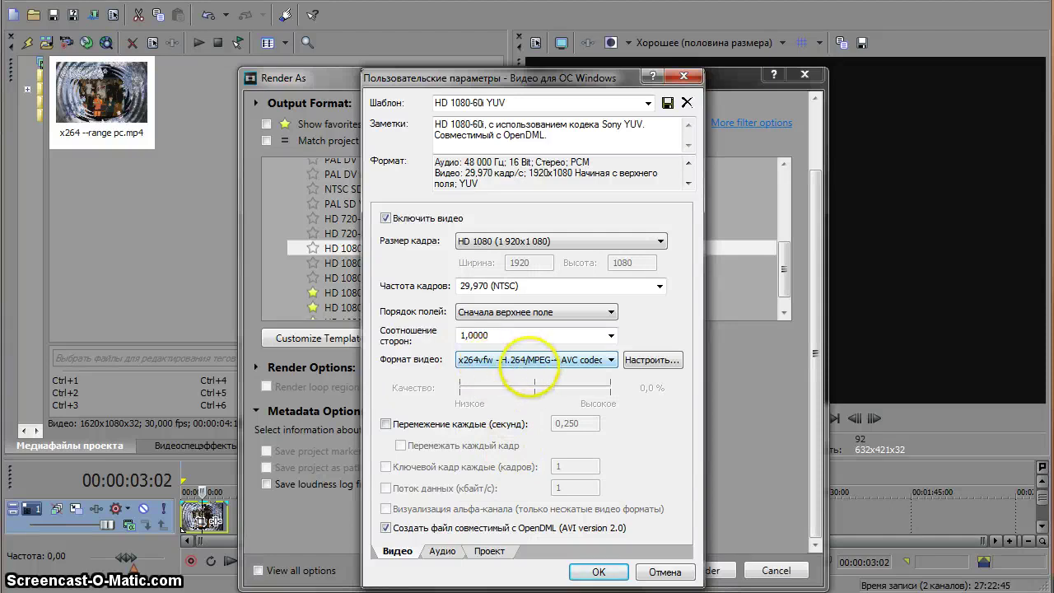
# Close the custom settings and select the HD 1080-30 YUV x264 1st pass template
pyautogui.click(684, 76)
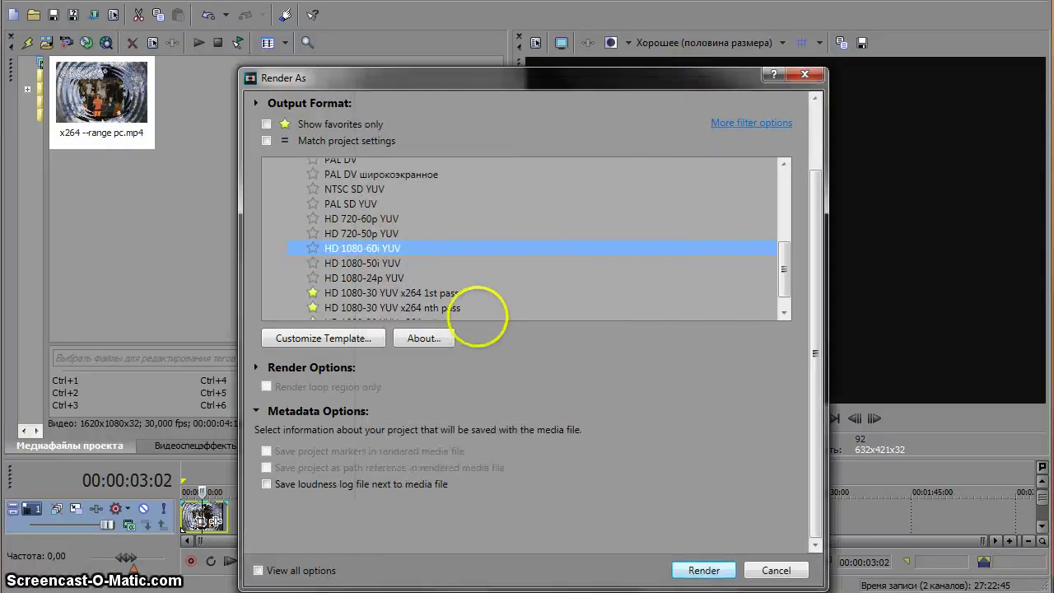
pyautogui.click(438, 300)
pyautogui.click(412, 269)
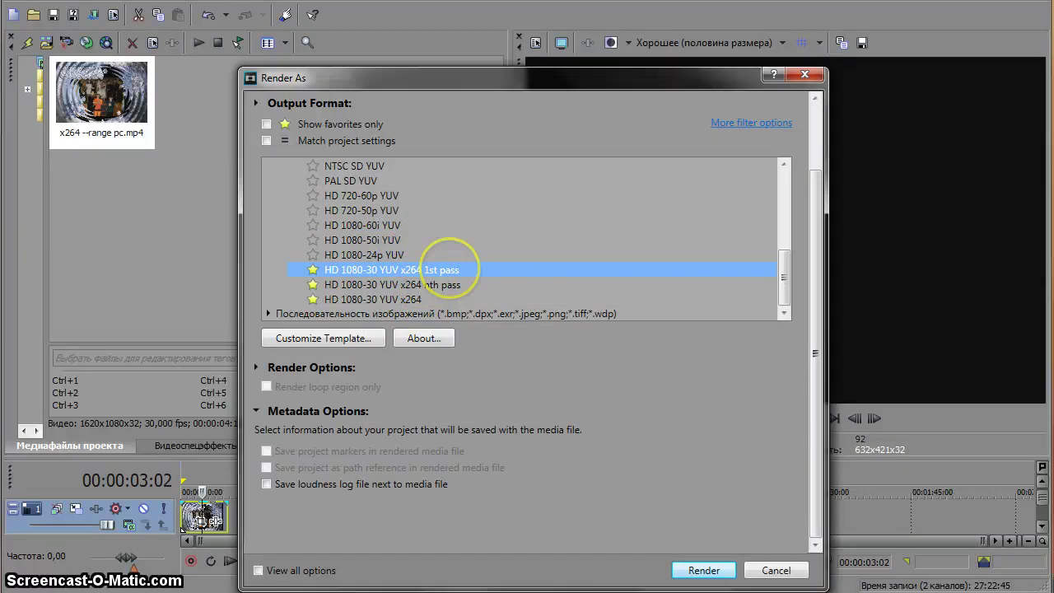
pyautogui.click(447, 282)
pyautogui.click(449, 285)
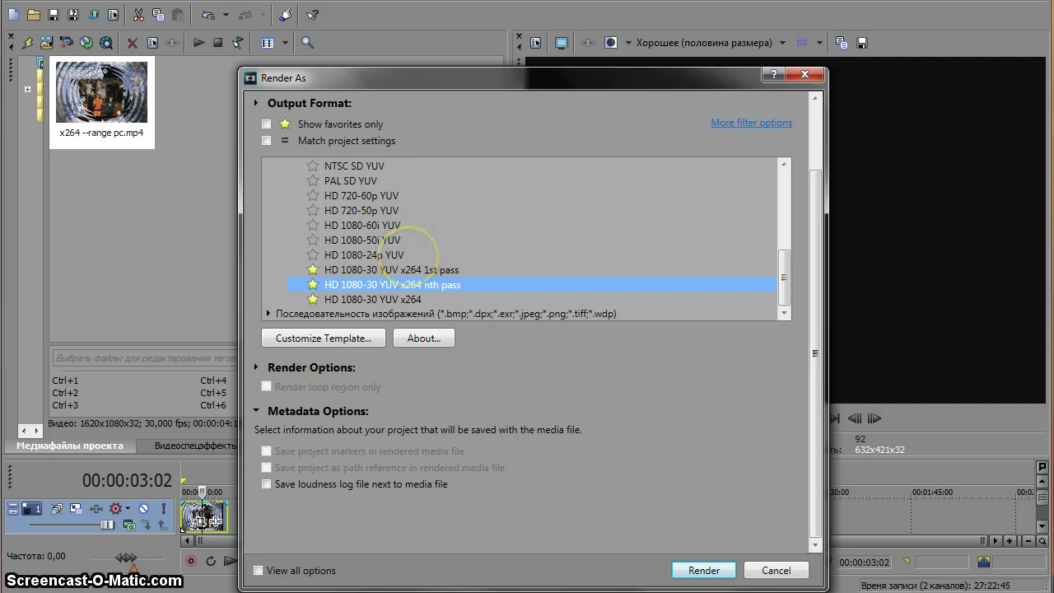
pyautogui.click(404, 300)
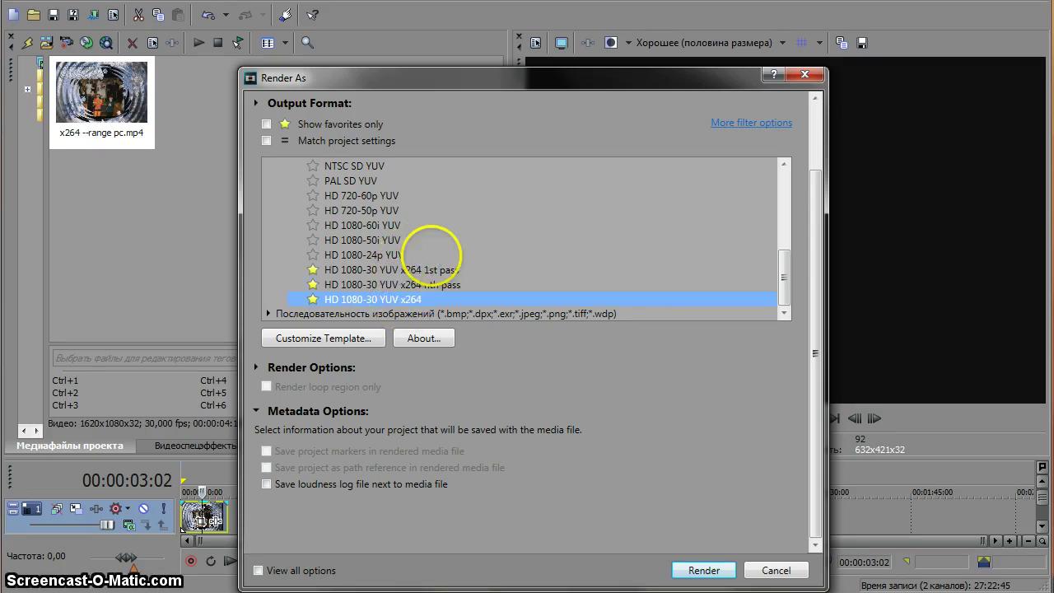
pyautogui.click(379, 269)
# Open the 1st pass x264vfw configuration, keep the Slow preset and enable Zero Latency
pyautogui.click(355, 339)
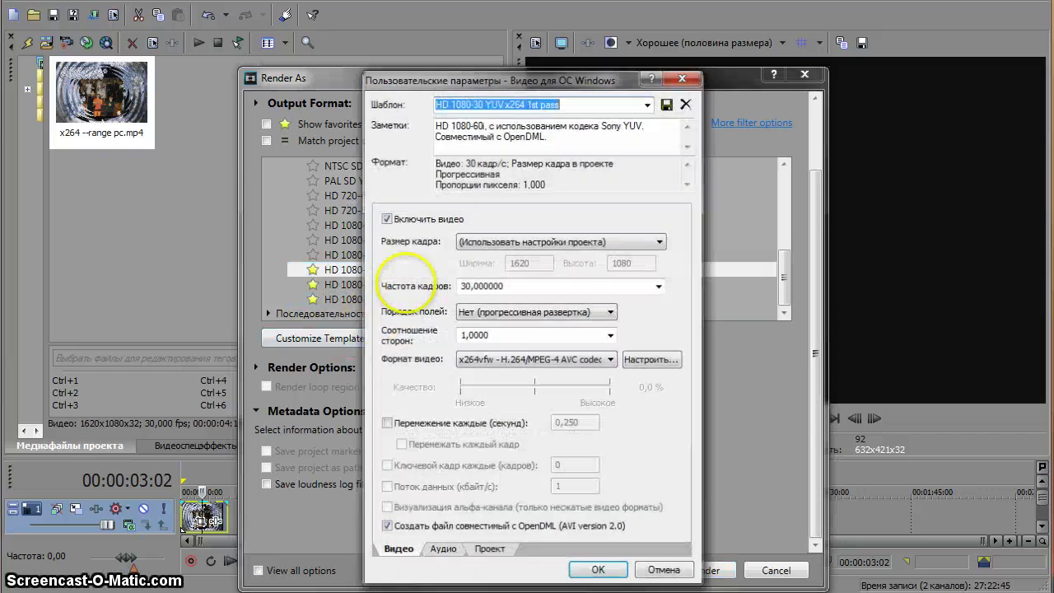
pyautogui.click(650, 359)
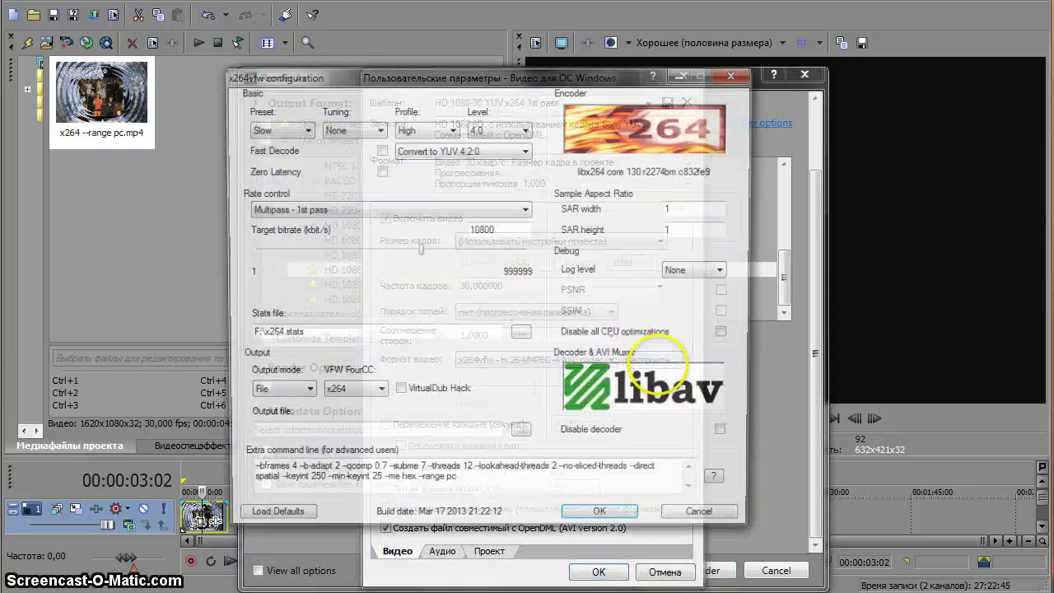
pyautogui.click(279, 125)
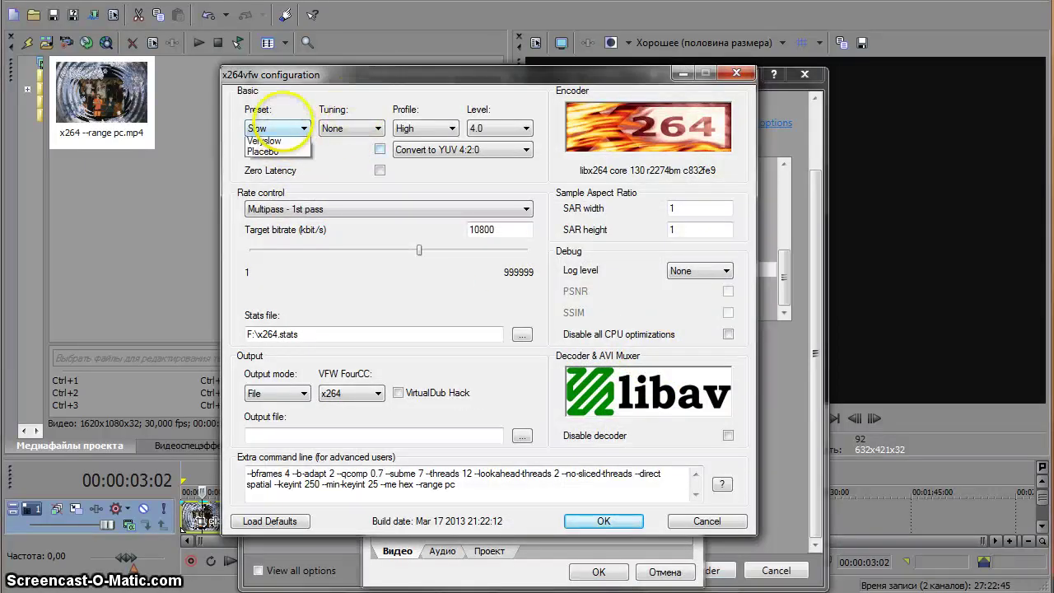
pyautogui.click(278, 124)
pyautogui.click(278, 128)
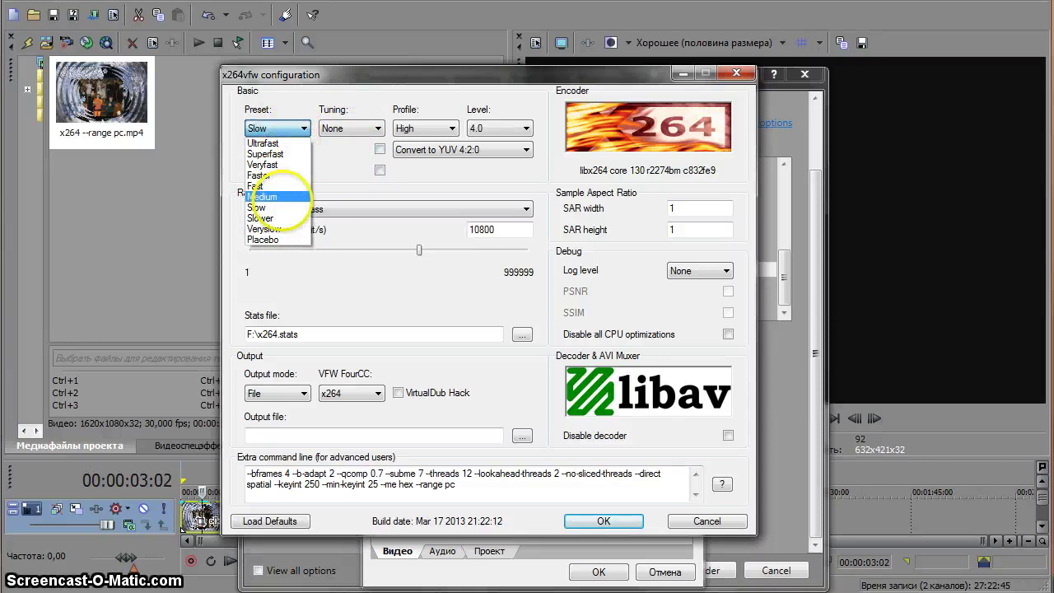
pyautogui.click(277, 128)
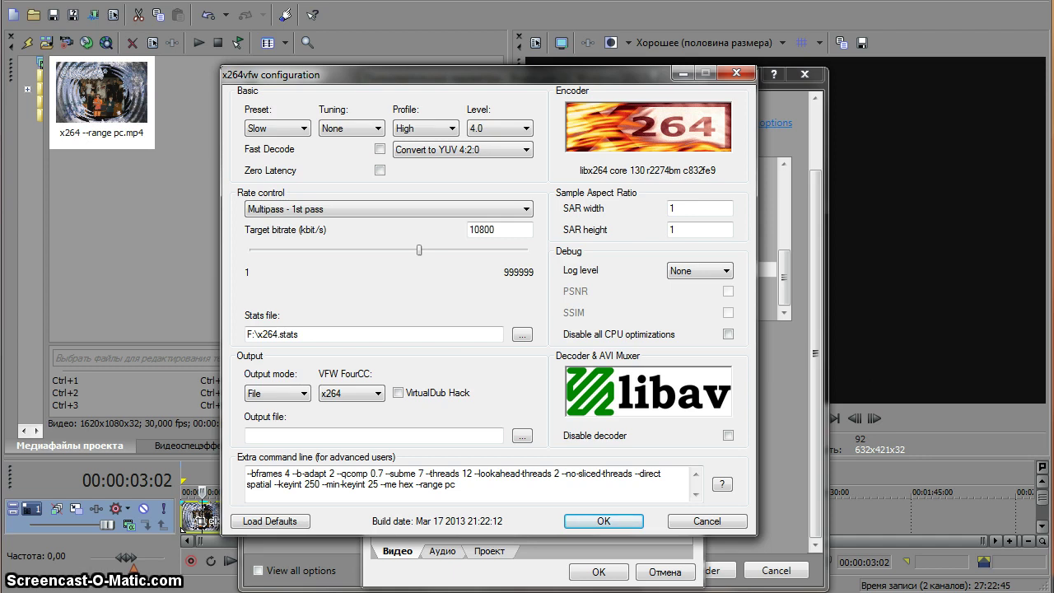
pyautogui.click(280, 130)
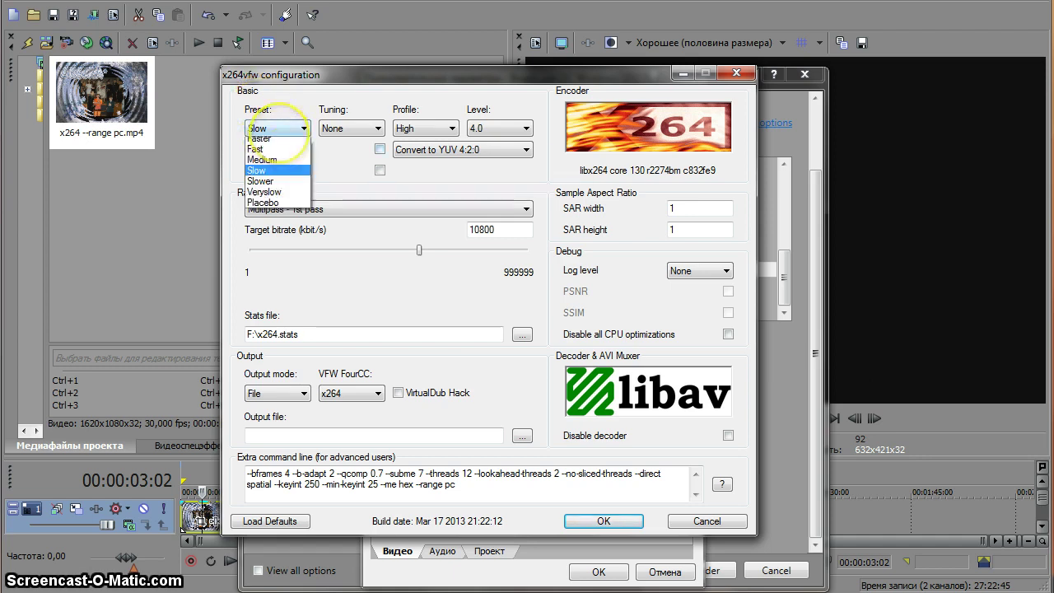
pyautogui.click(282, 132)
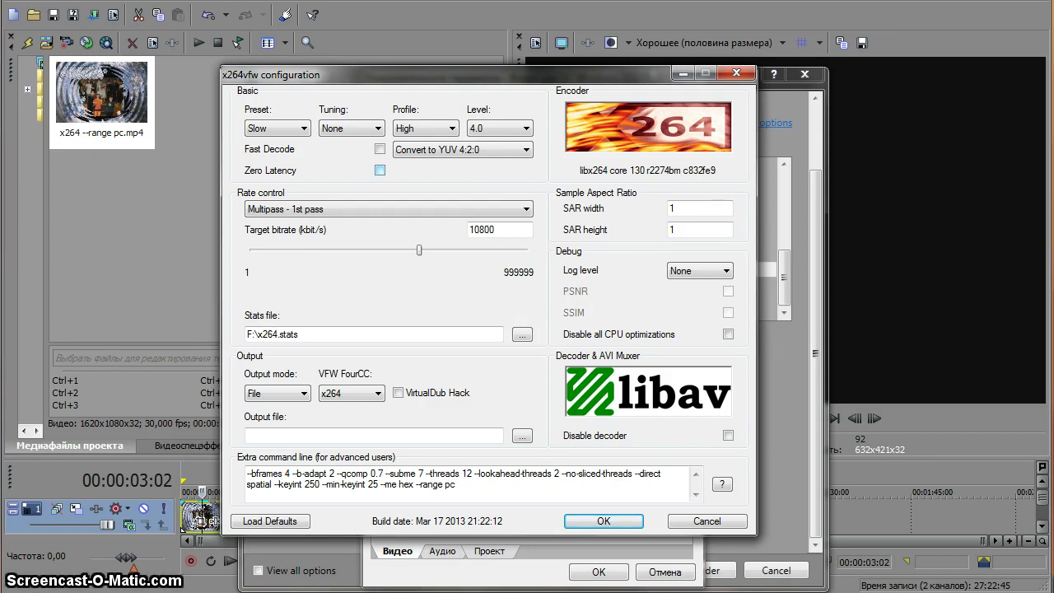
pyautogui.click(380, 170)
pyautogui.click(722, 485)
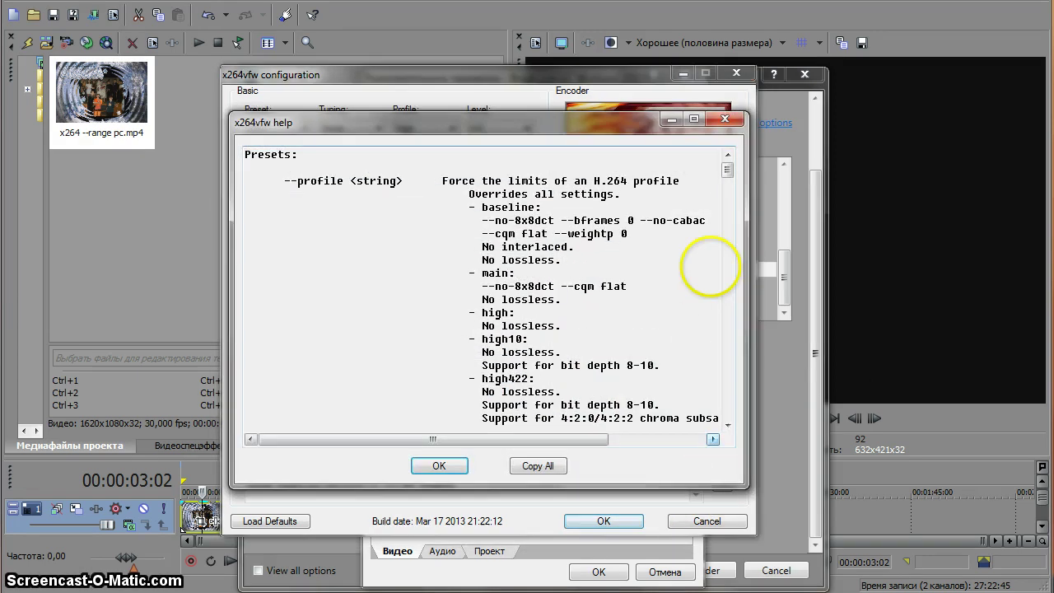
pyautogui.scroll(-7, 732, 201)
pyautogui.scroll(-12, 736, 235)
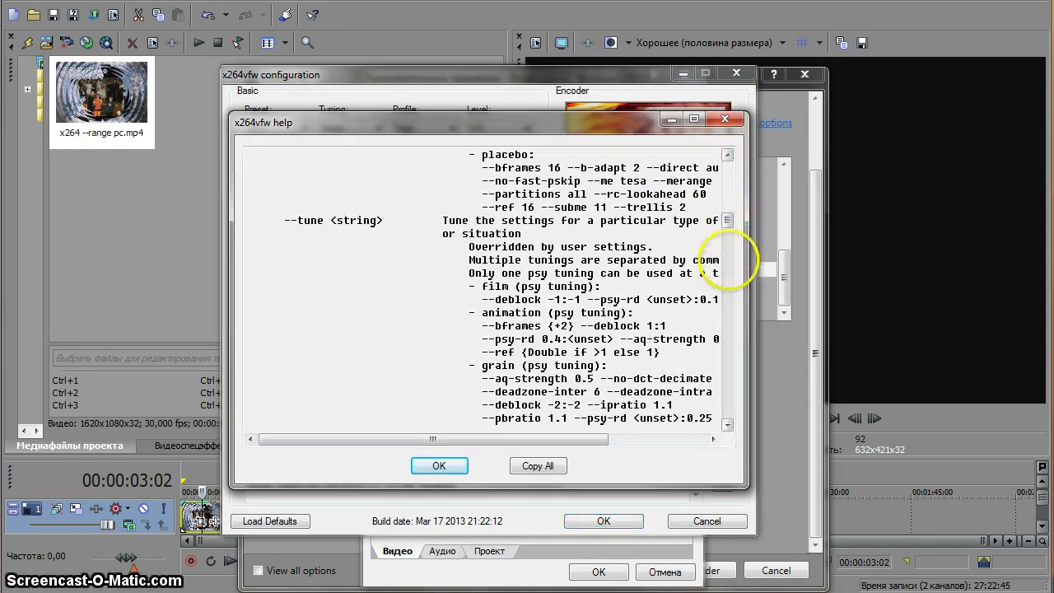
pyautogui.moveTo(728, 222); pyautogui.dragTo(728, 238)
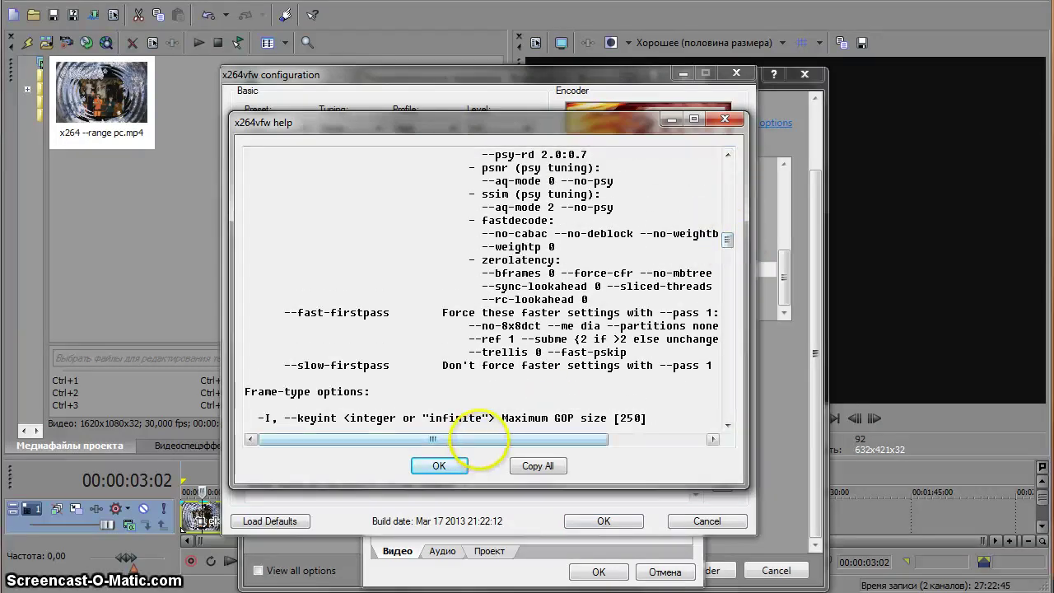
pyautogui.moveTo(436, 439); pyautogui.dragTo(532, 439)
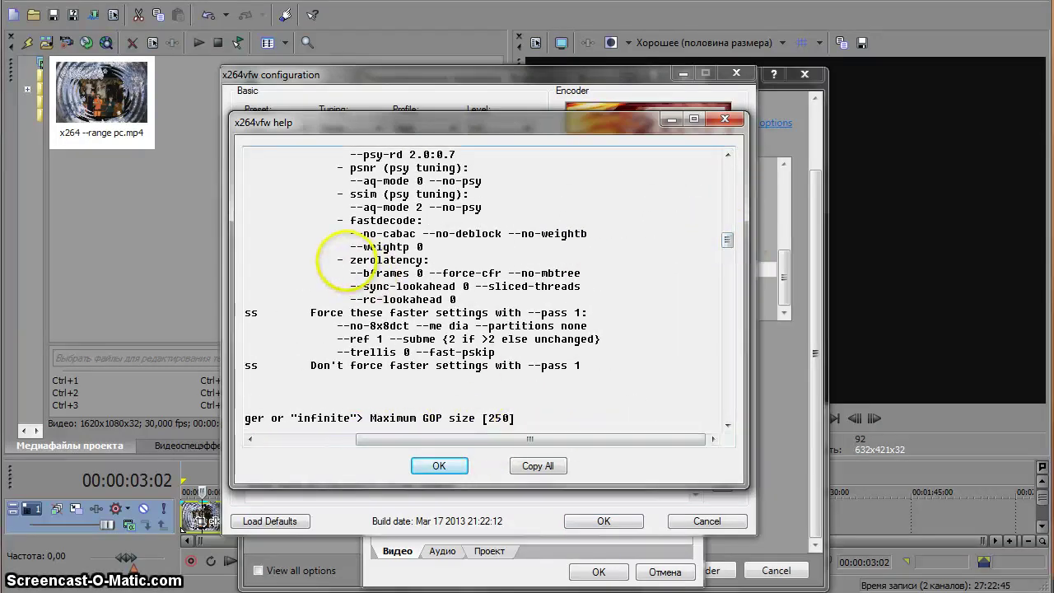
pyautogui.moveTo(351, 260); pyautogui.dragTo(456, 300)
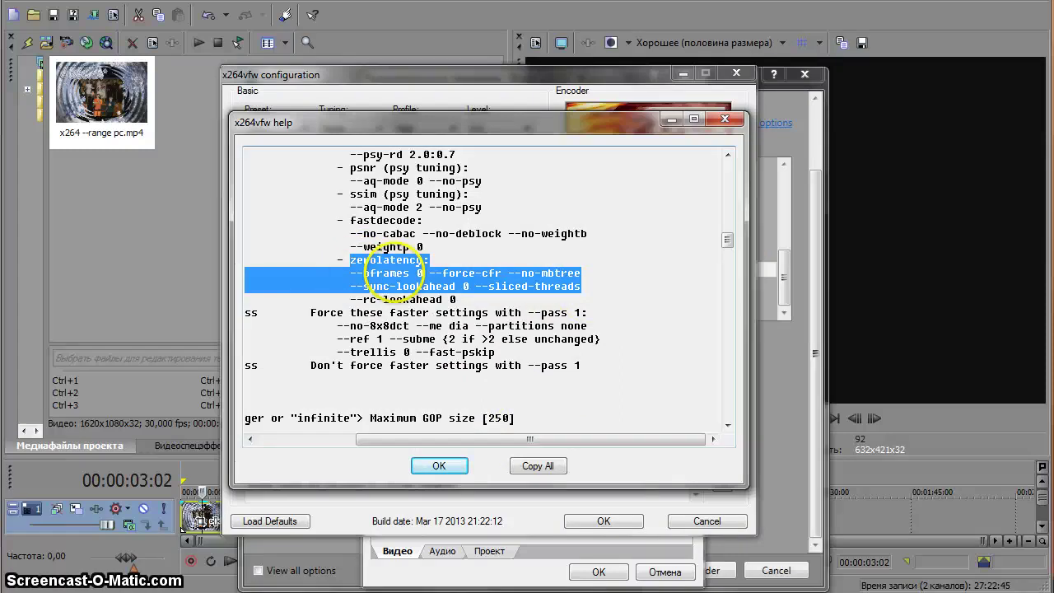
pyautogui.click(410, 272)
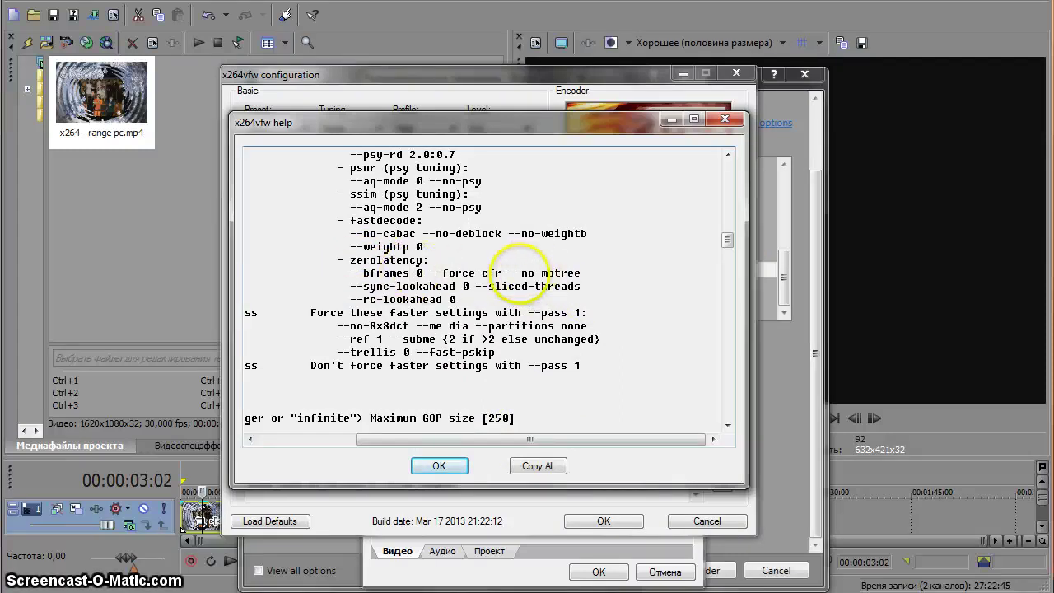
pyautogui.moveTo(521, 273); pyautogui.dragTo(595, 268)
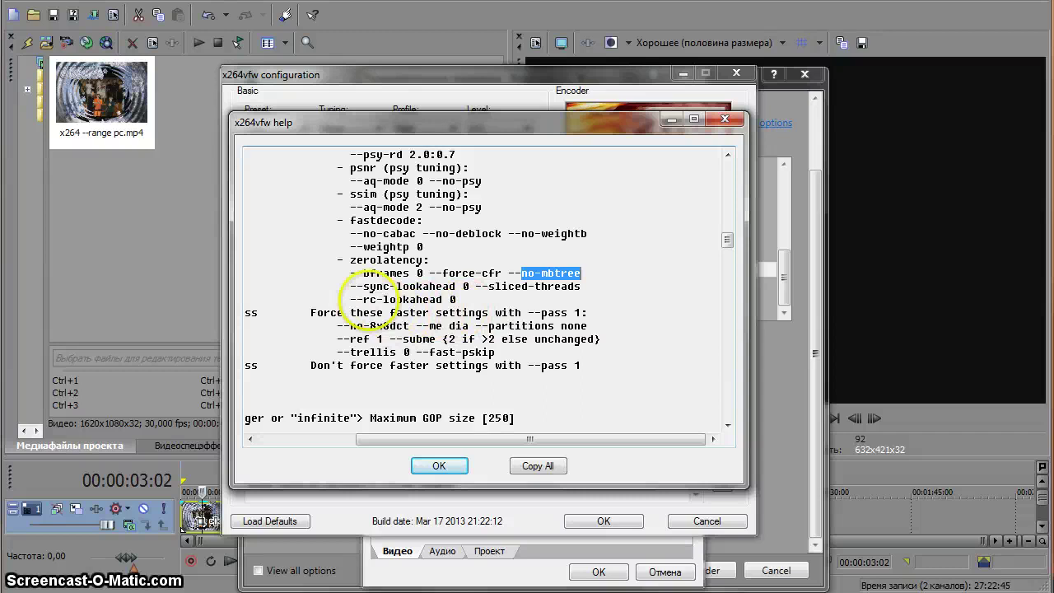
pyautogui.click(443, 299)
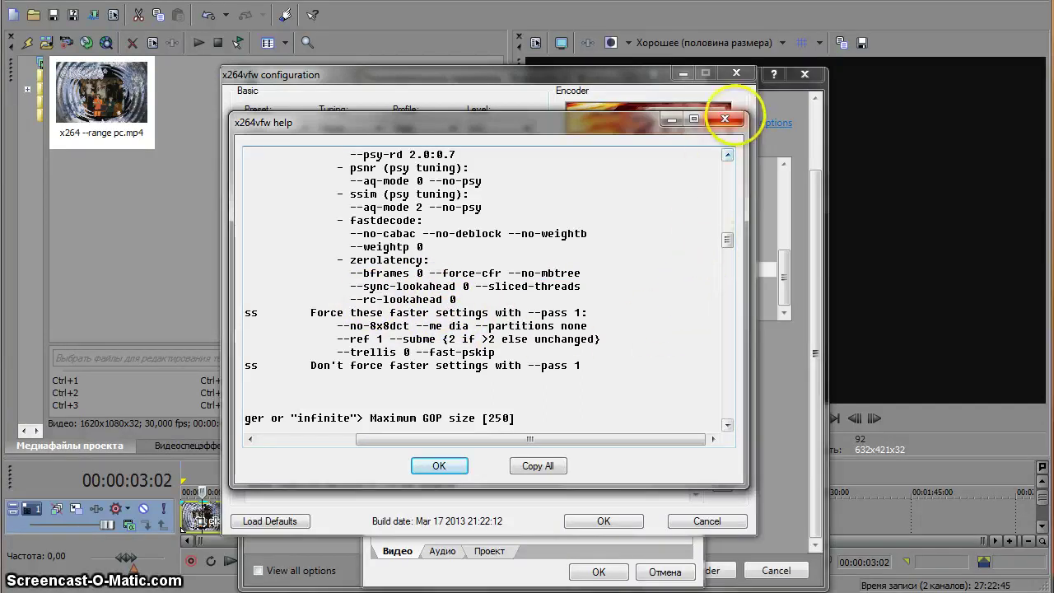
# Close the help, toggle Zero Latency and VirtualDub Hack, keeping File output and x264 FourCC
pyautogui.click(725, 118)
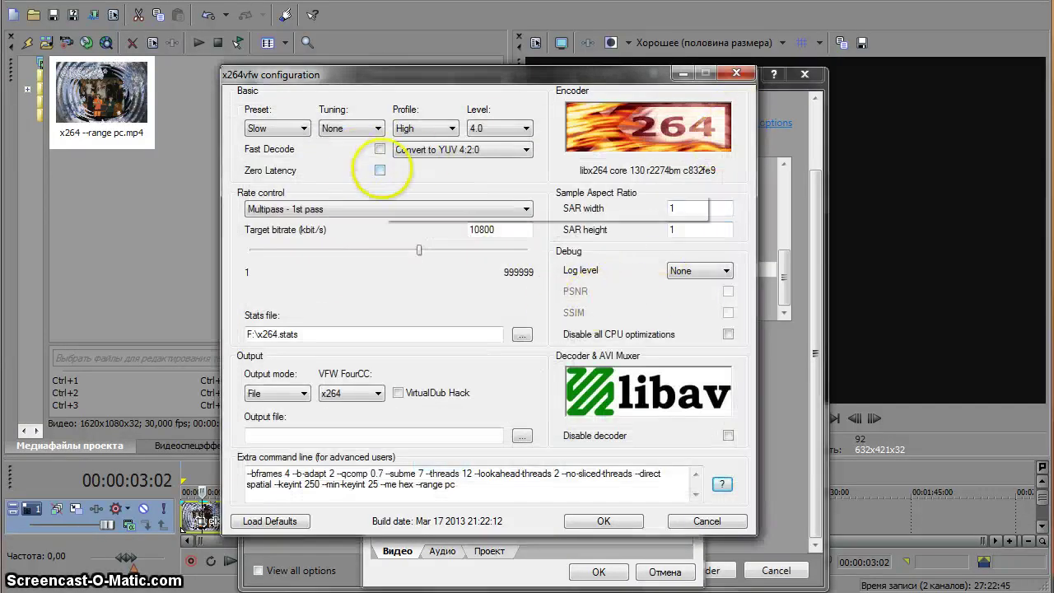
pyautogui.click(379, 170)
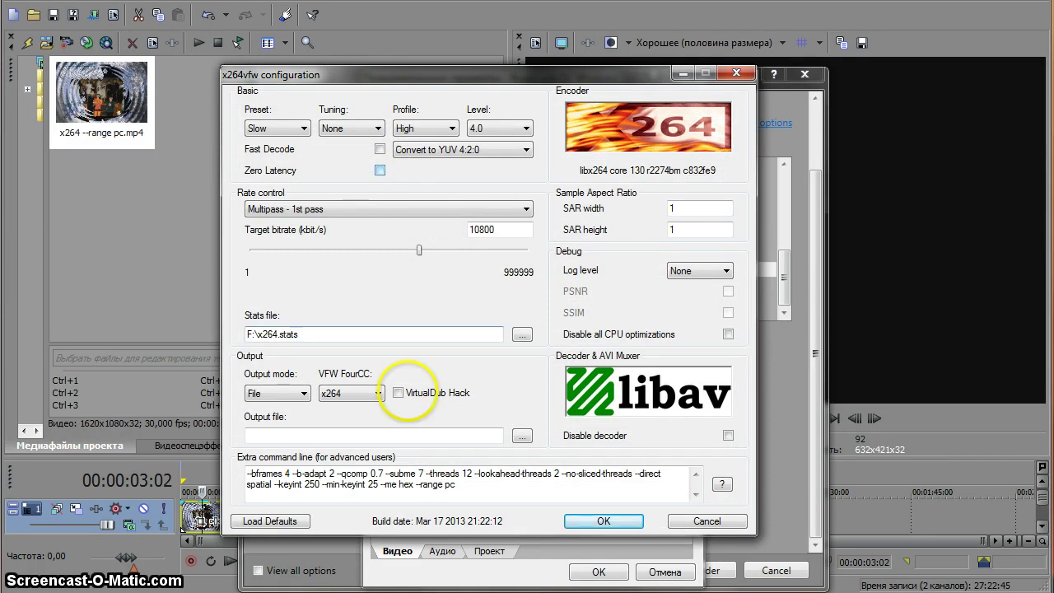
pyautogui.click(278, 394)
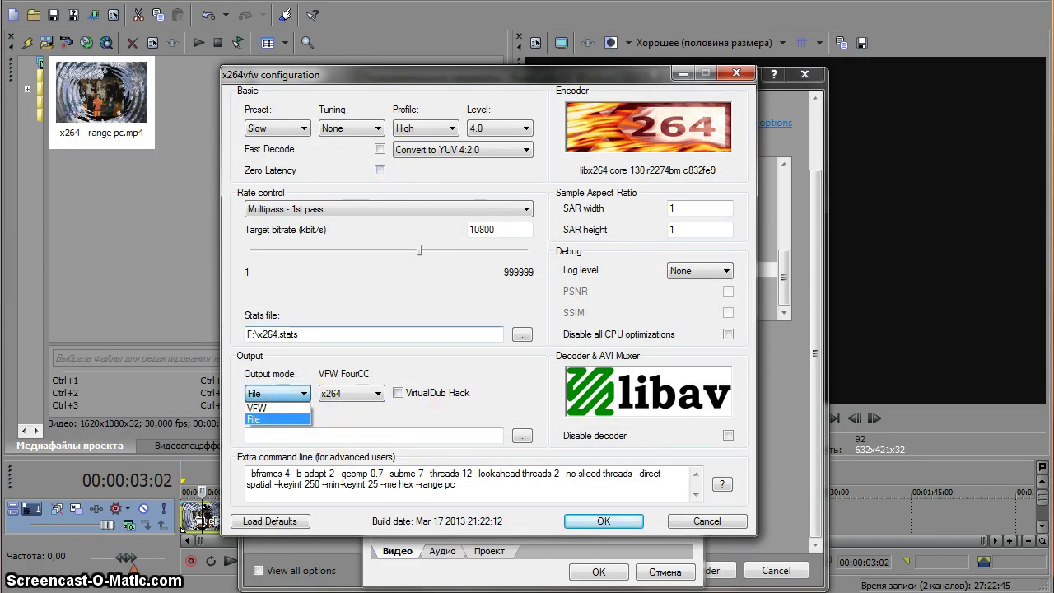
pyautogui.click(282, 418)
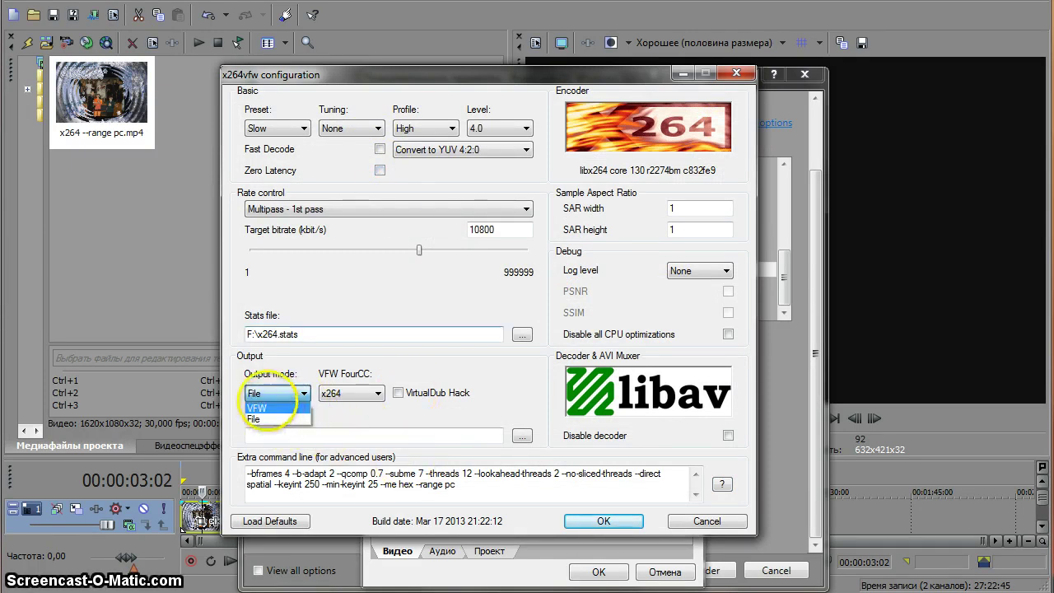
pyautogui.click(263, 418)
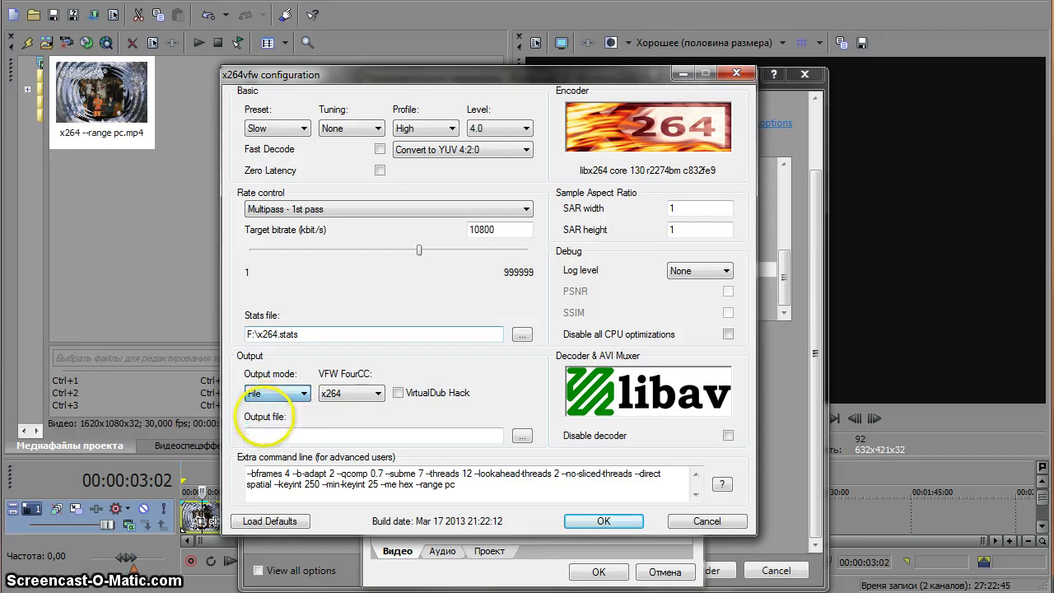
pyautogui.click(350, 394)
pyautogui.click(350, 393)
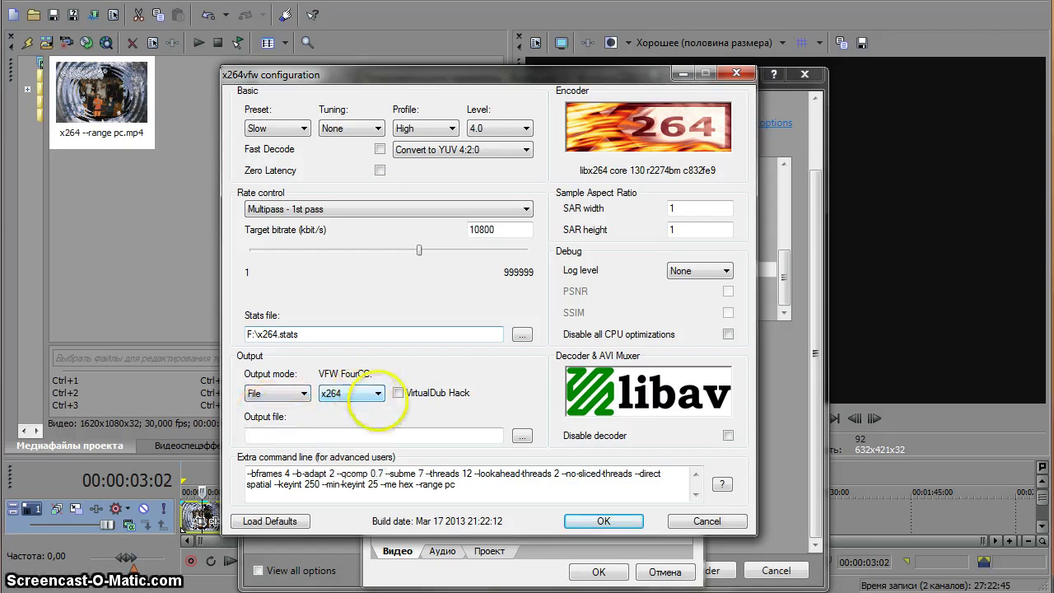
pyautogui.click(399, 393)
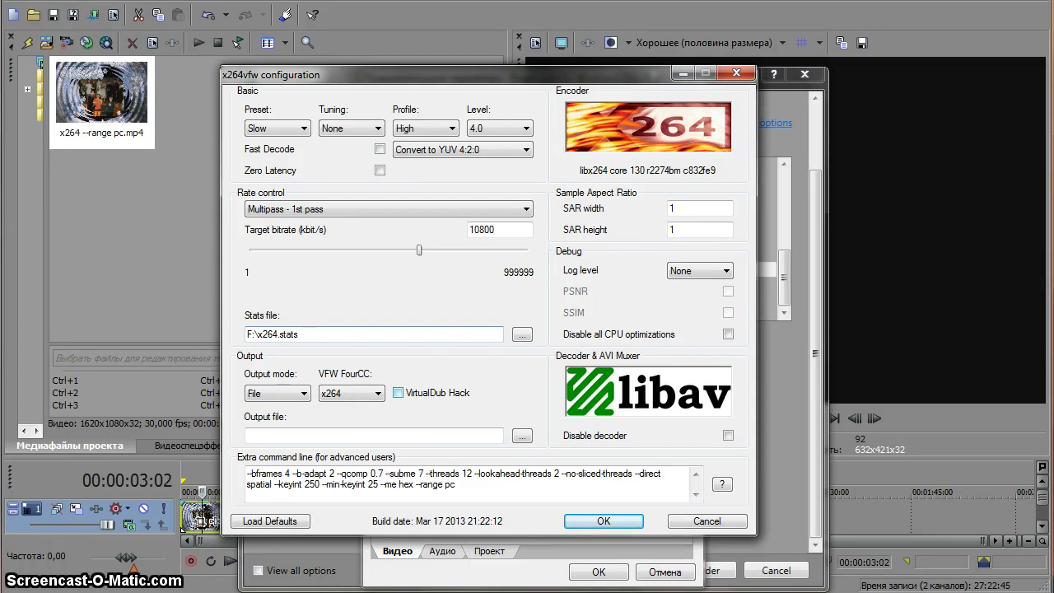
pyautogui.click(391, 418)
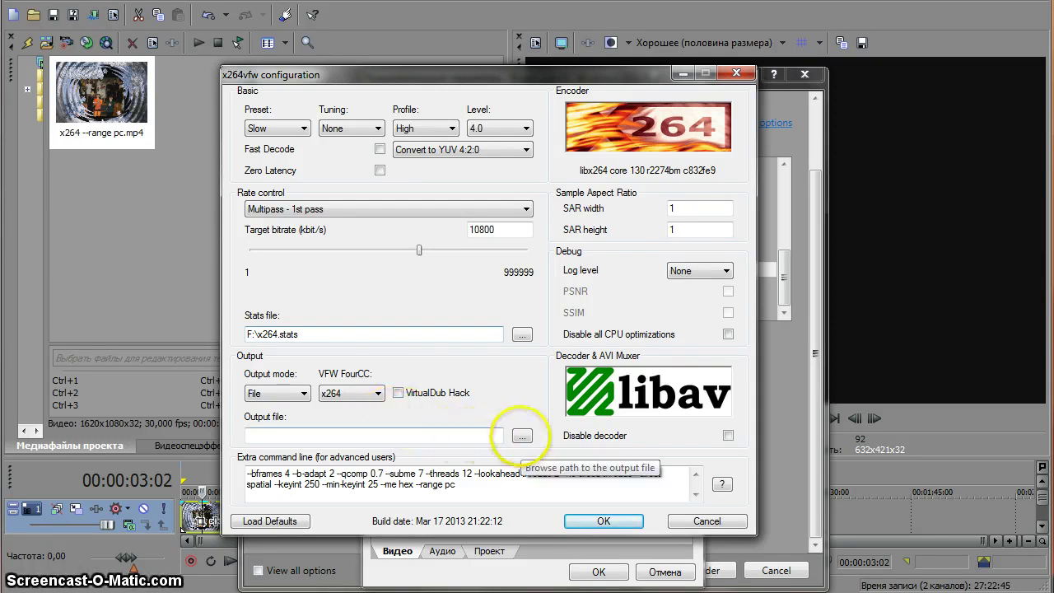
# Browse for the output file on drive E, choose the *.mp4 type and enter the name 22
pyautogui.click(522, 435)
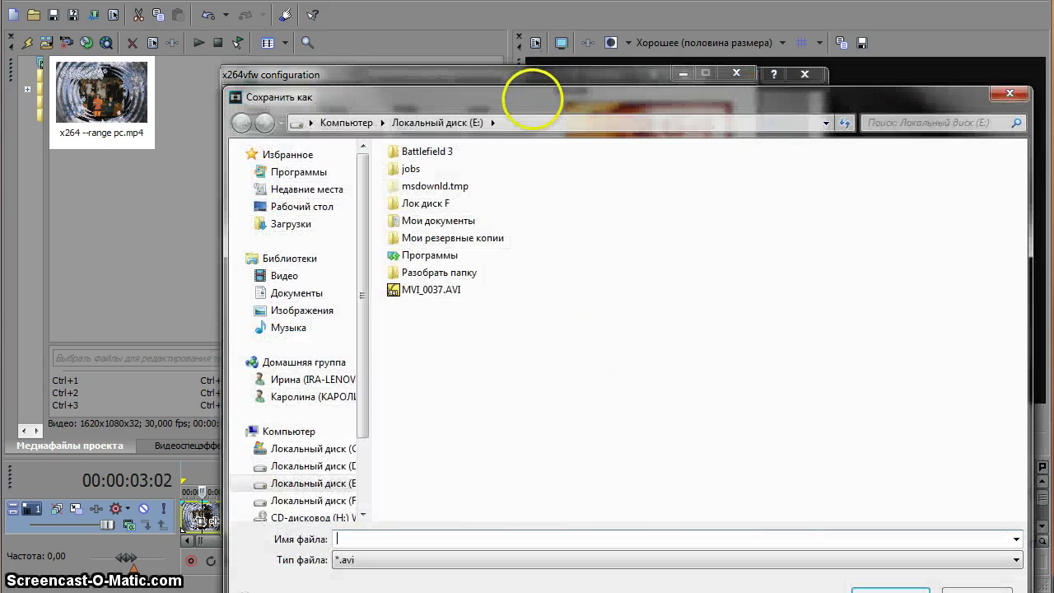
pyautogui.moveTo(532, 97); pyautogui.dragTo(522, 30)
pyautogui.click(349, 488)
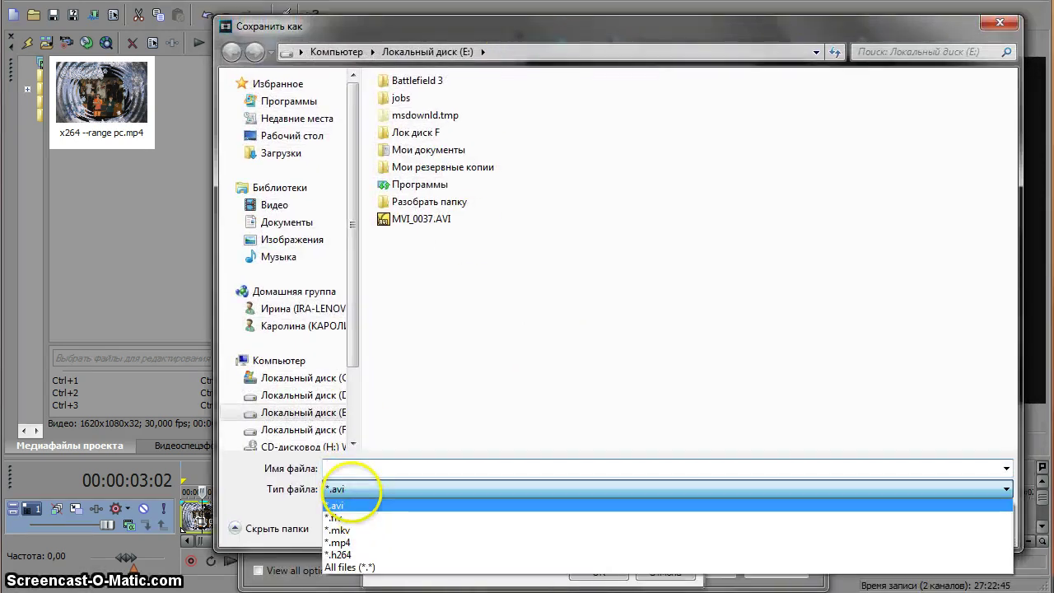
pyautogui.click(367, 530)
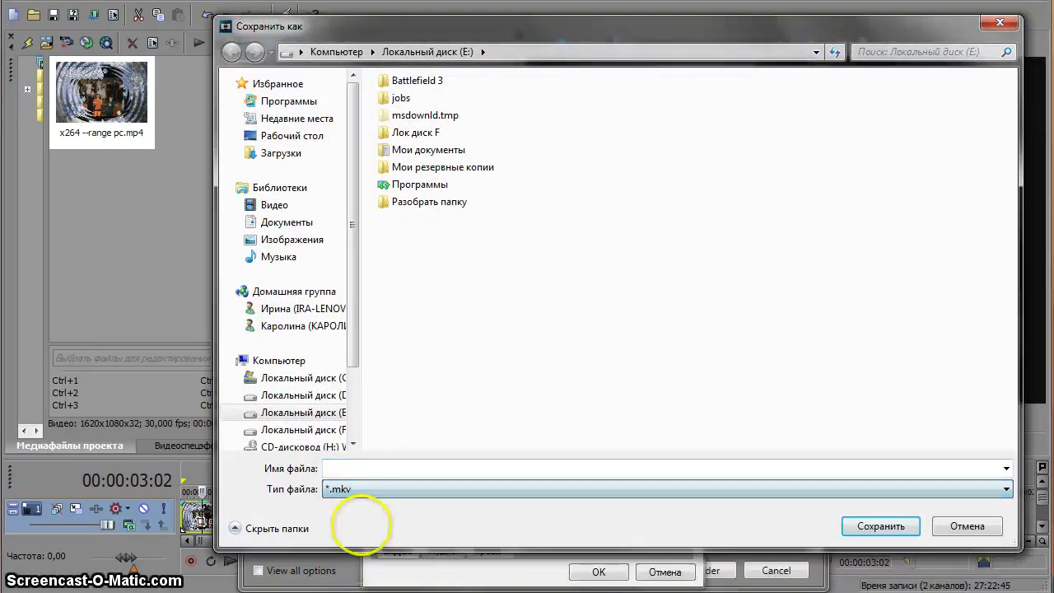
pyautogui.click(372, 488)
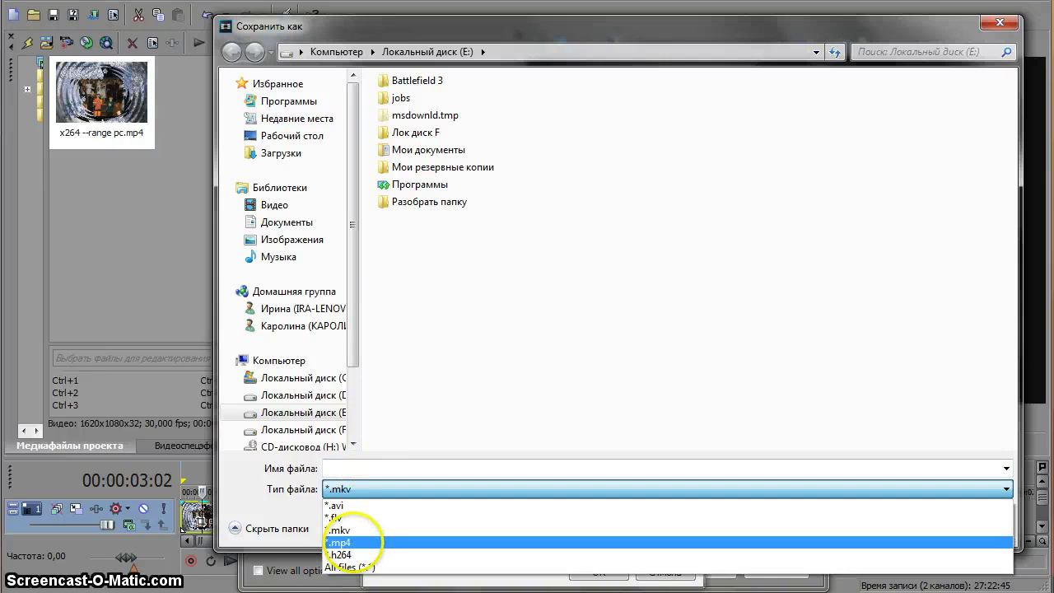
pyautogui.click(354, 542)
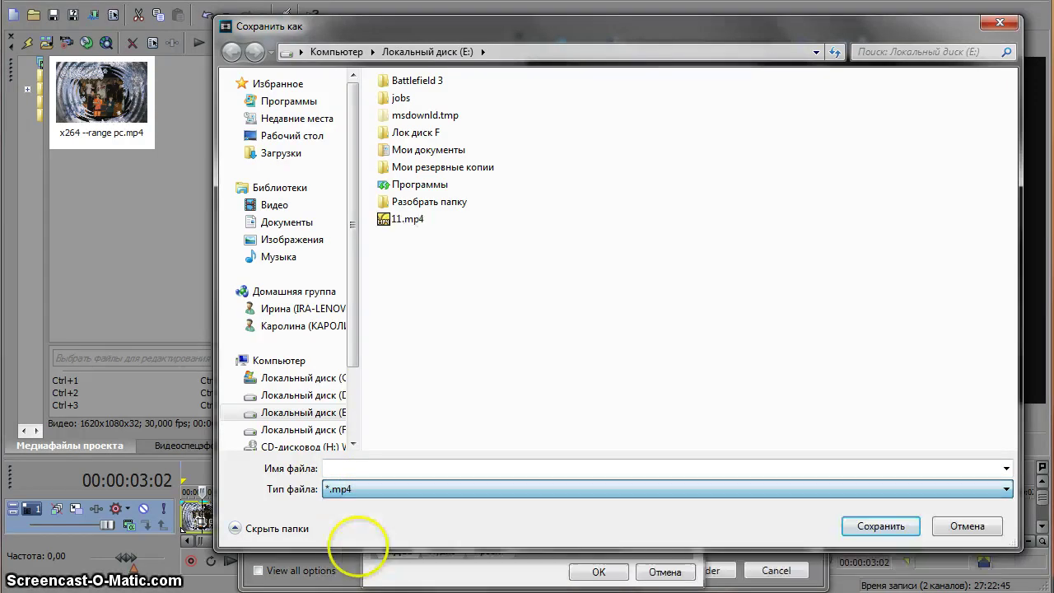
pyautogui.click(372, 488)
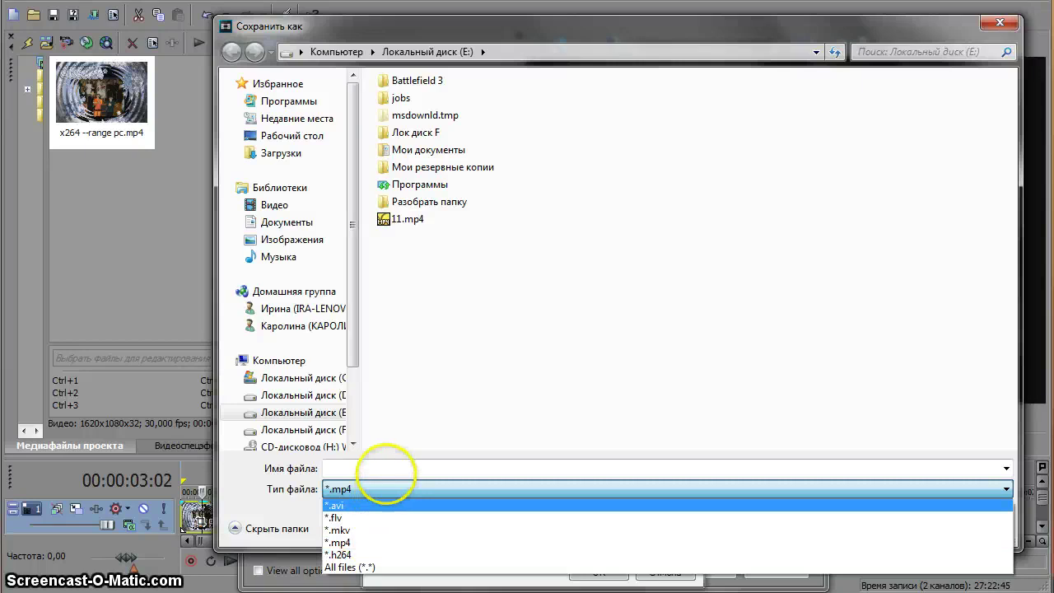
pyautogui.click(385, 466)
pyautogui.write('22')
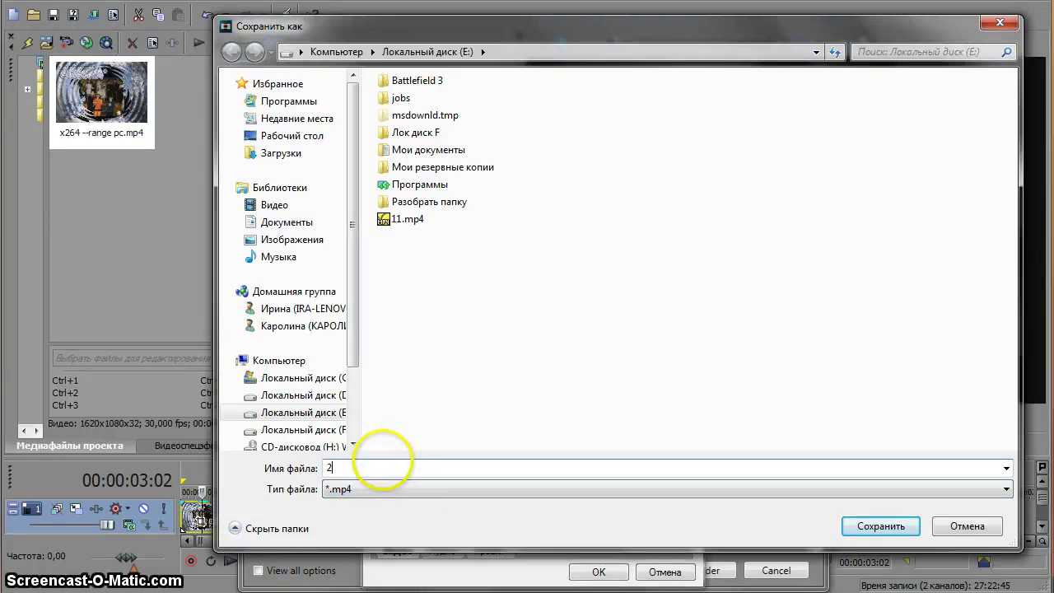
pyautogui.click(883, 525)
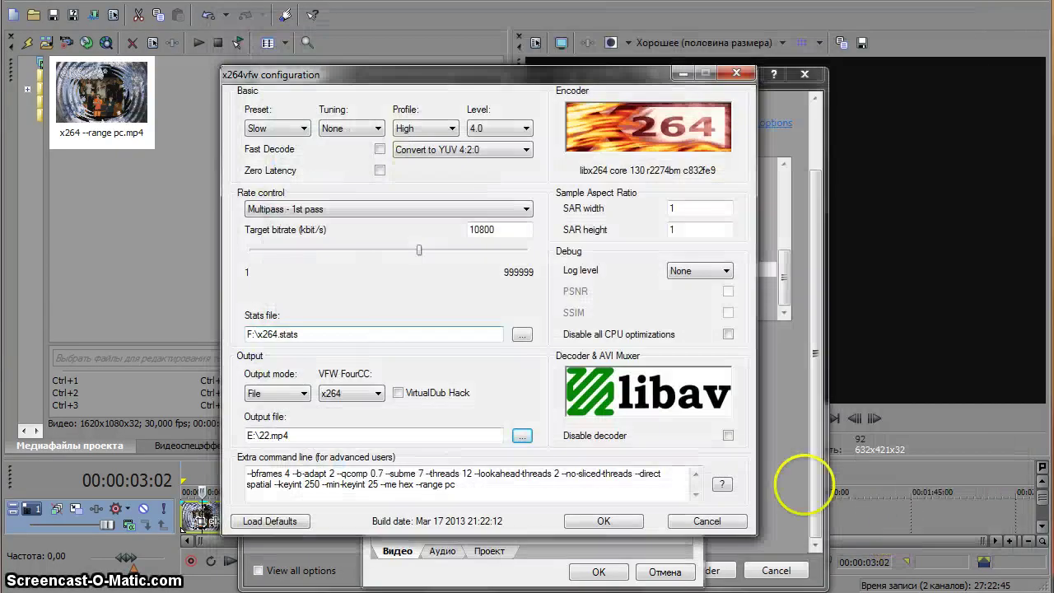
pyautogui.moveTo(445, 72); pyautogui.dragTo(452, 31)
pyautogui.press('Tab')
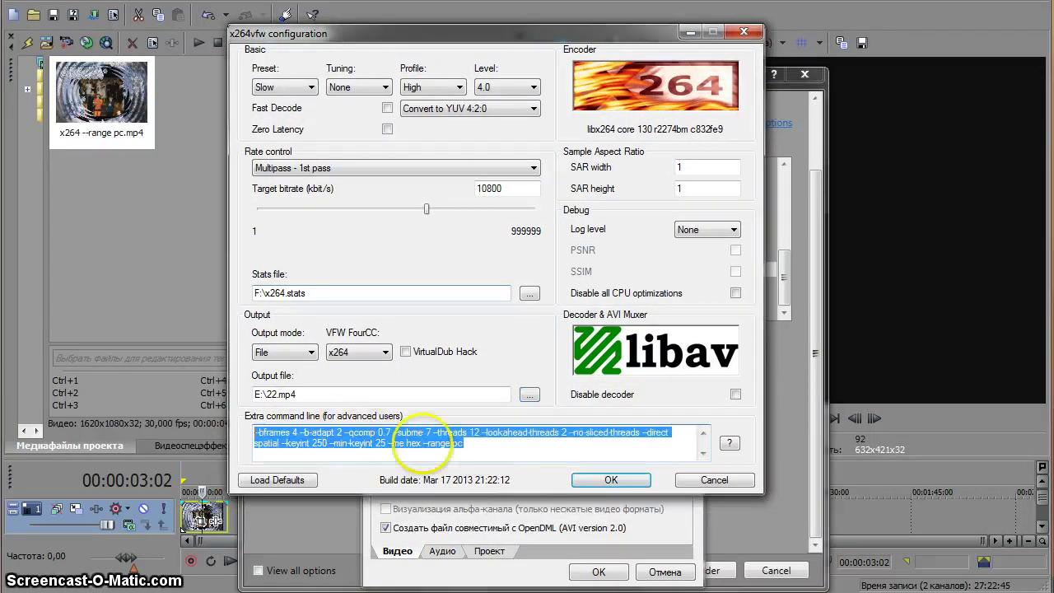
pyautogui.click(422, 444)
pyautogui.moveTo(436, 445)
pyautogui.mouseDown()
pyautogui.moveTo(466, 445)
pyautogui.moveTo(423, 445)
pyautogui.mouseUp()
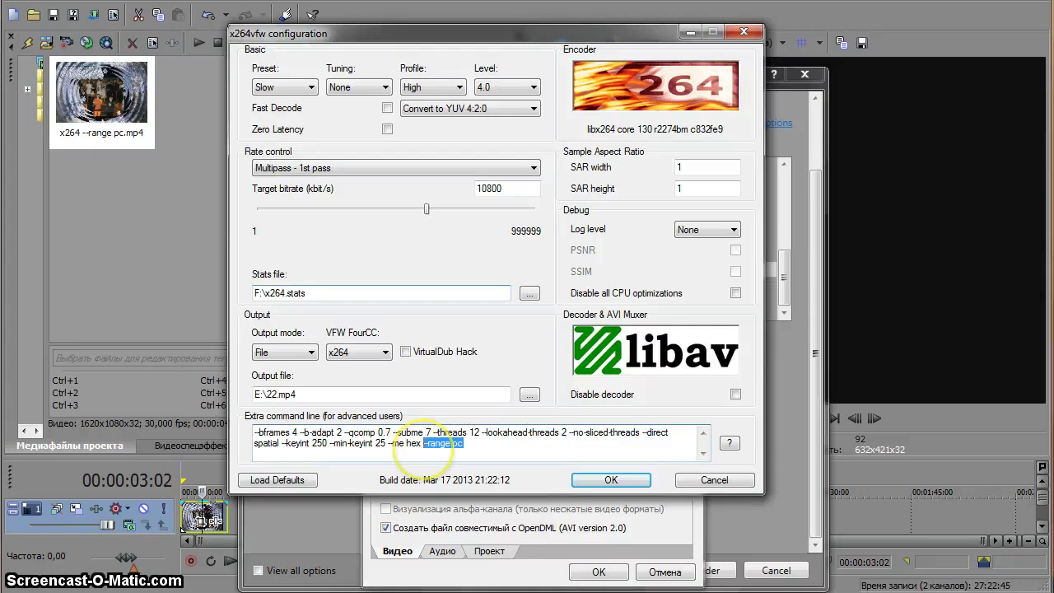
pyautogui.click(429, 443)
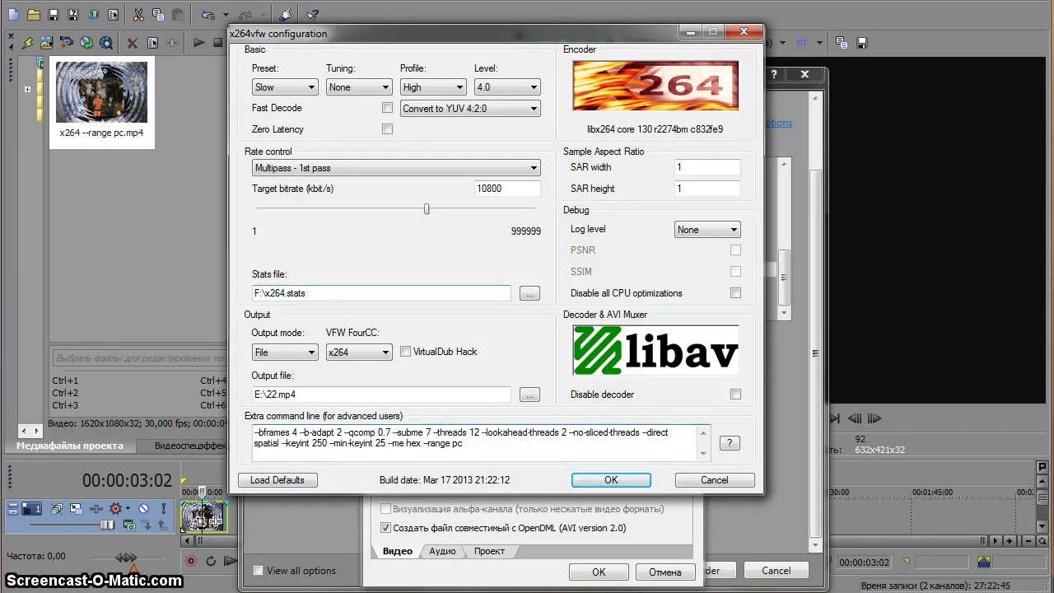
pyautogui.moveTo(464, 444); pyautogui.dragTo(424, 443)
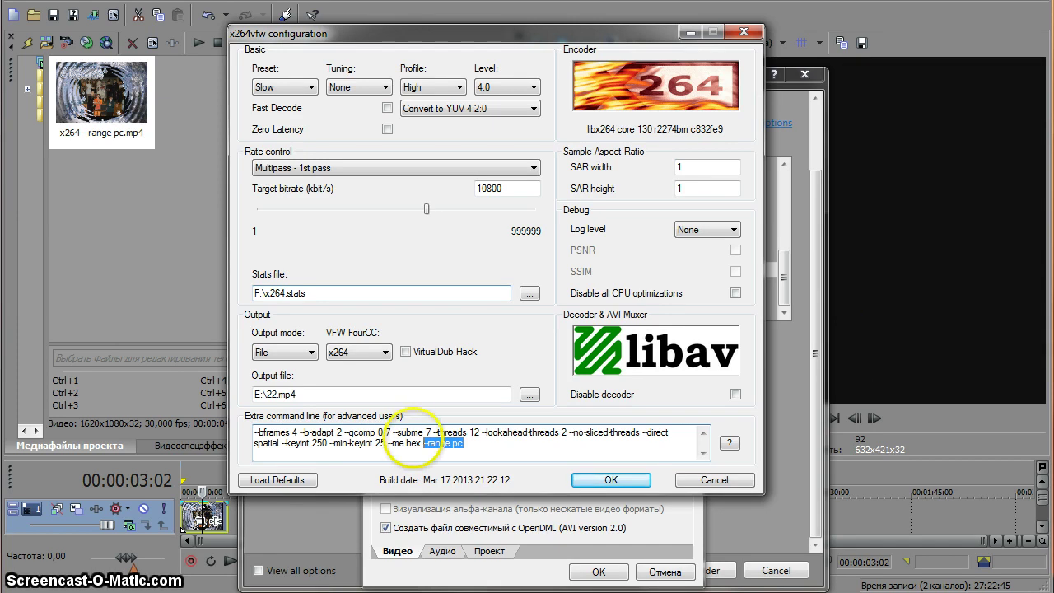
pyautogui.click(448, 443)
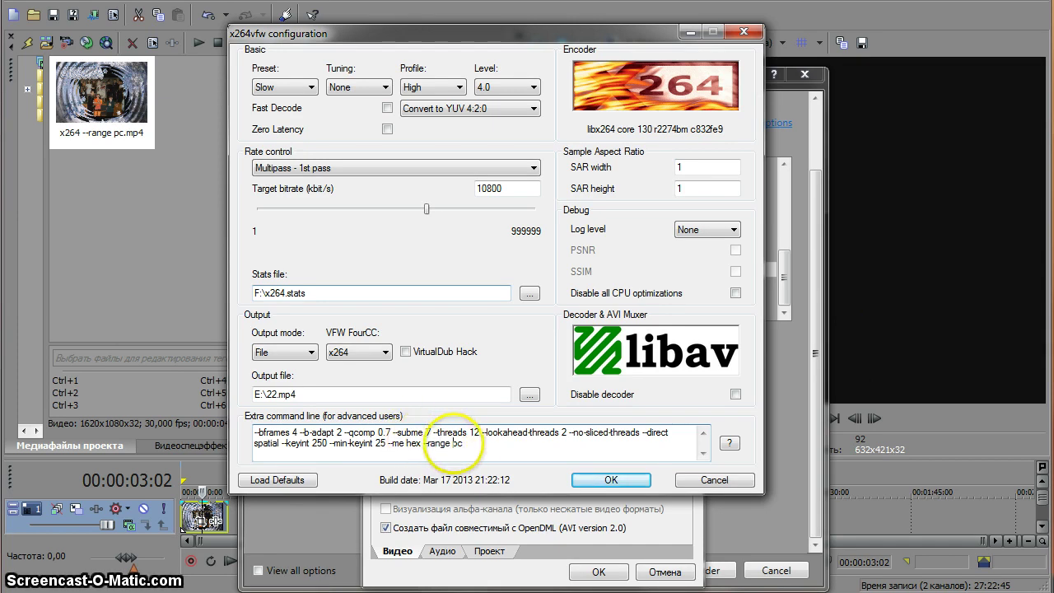
pyautogui.moveTo(488, 443); pyautogui.dragTo(423, 443)
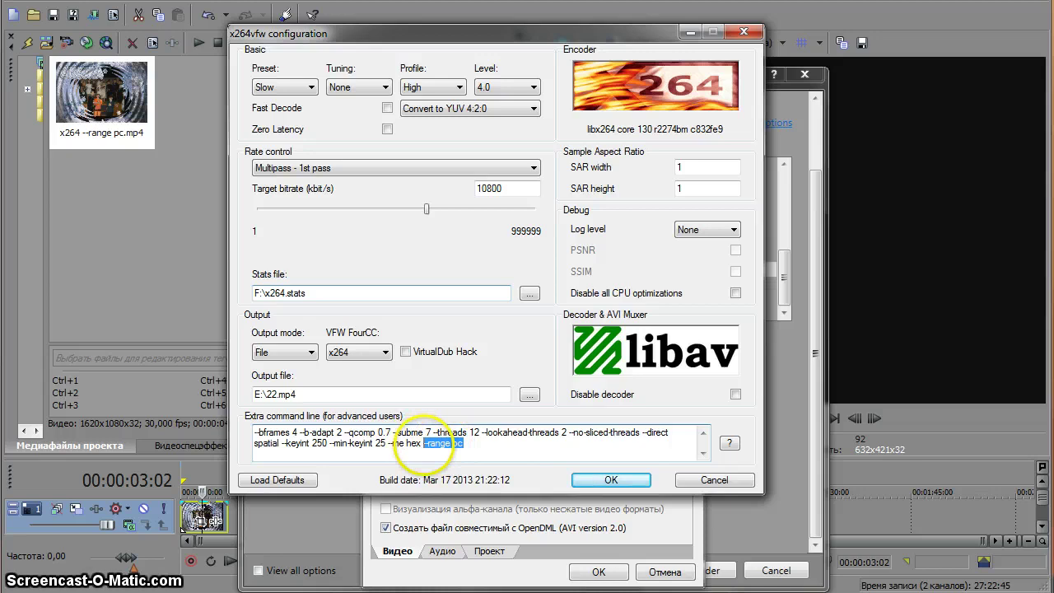
pyautogui.click(449, 437)
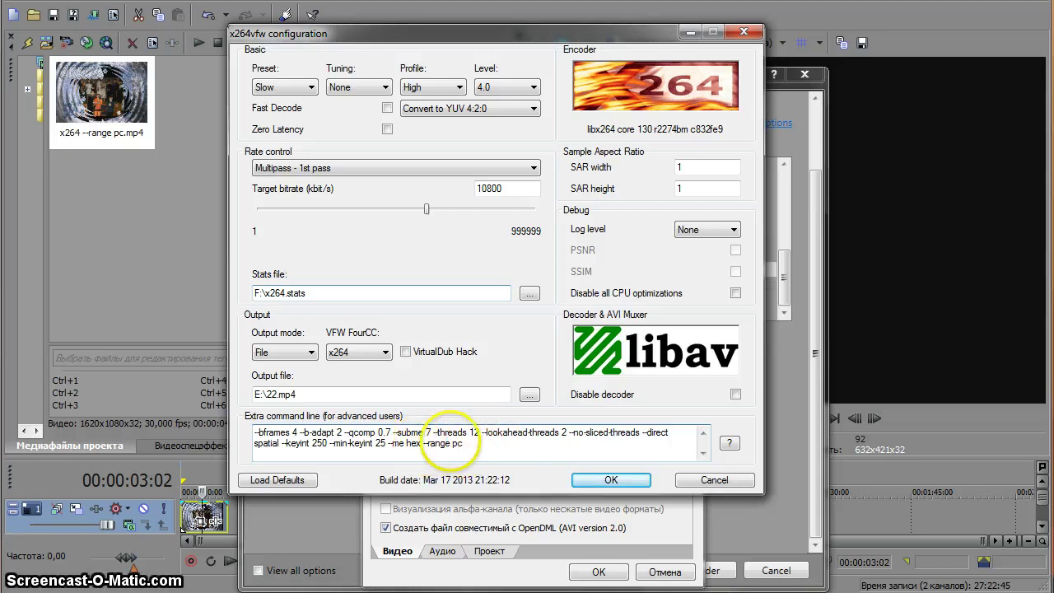
pyautogui.moveTo(411, 443); pyautogui.dragTo(419, 444)
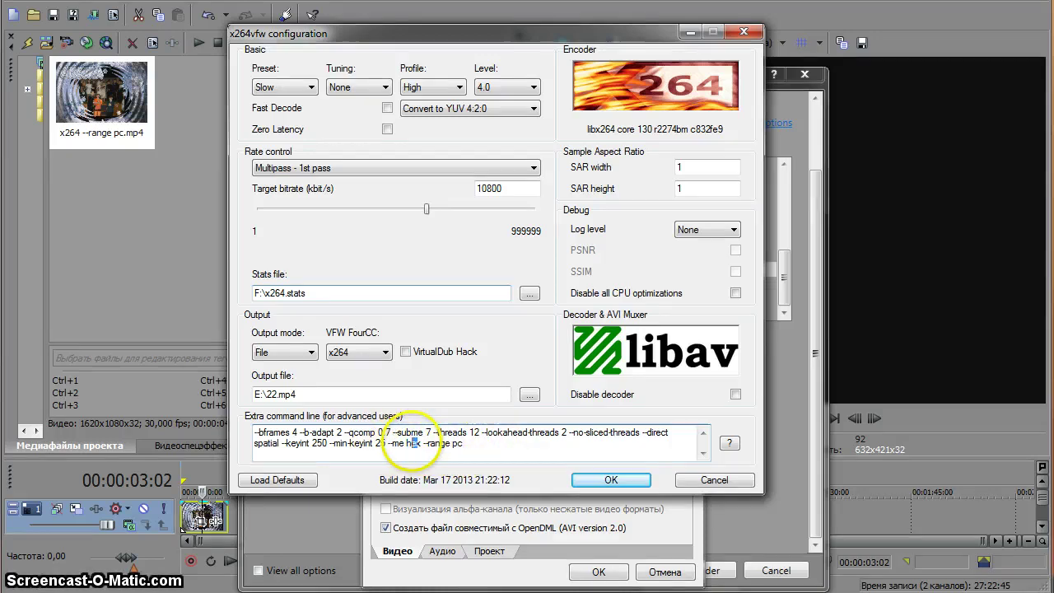
pyautogui.click(416, 443)
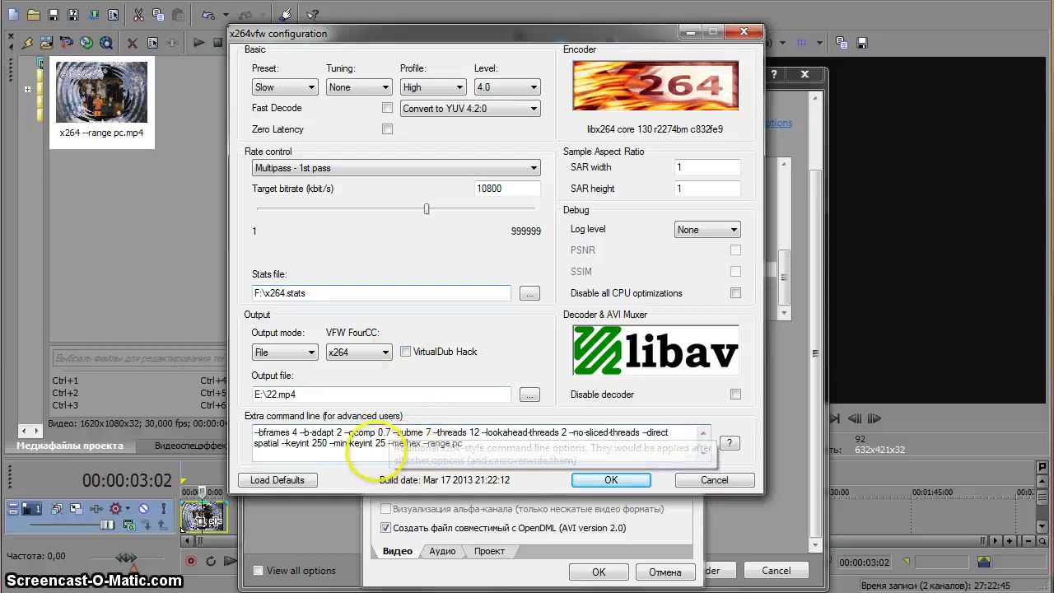
pyautogui.moveTo(416, 443); pyautogui.dragTo(405, 443)
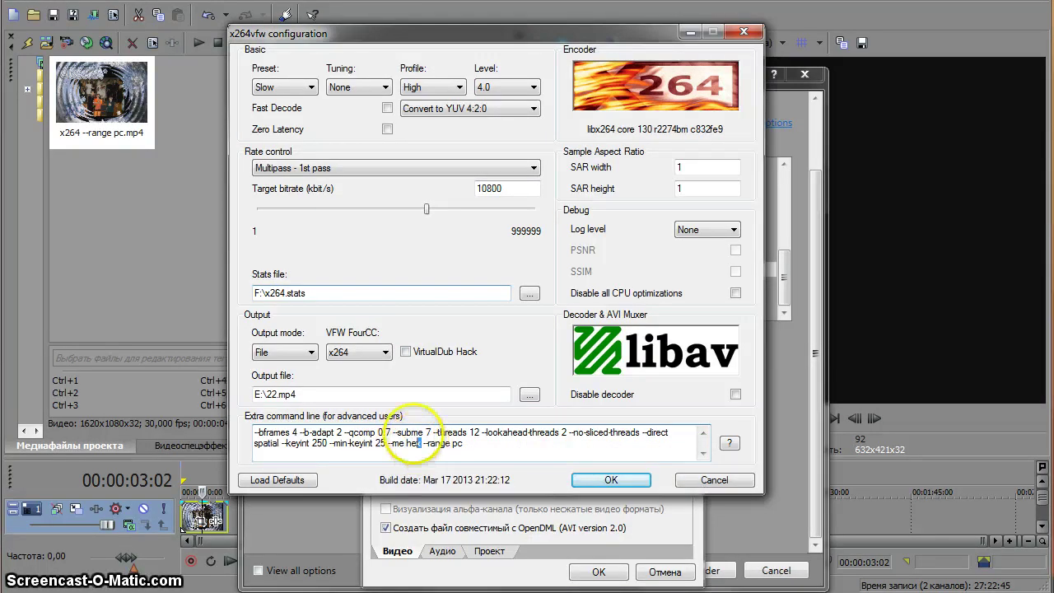
pyautogui.press('Right')
pyautogui.press('Right')
pyautogui.press('Right')
pyautogui.hotkey('shift', 'Right')
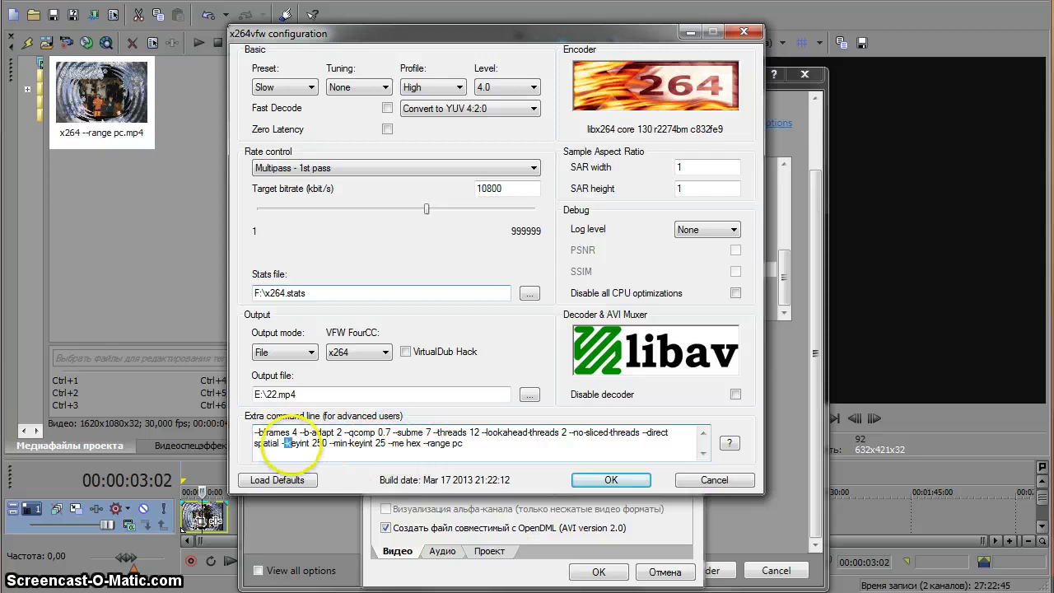
pyautogui.tripleClick(373, 445)
pyautogui.click(381, 443)
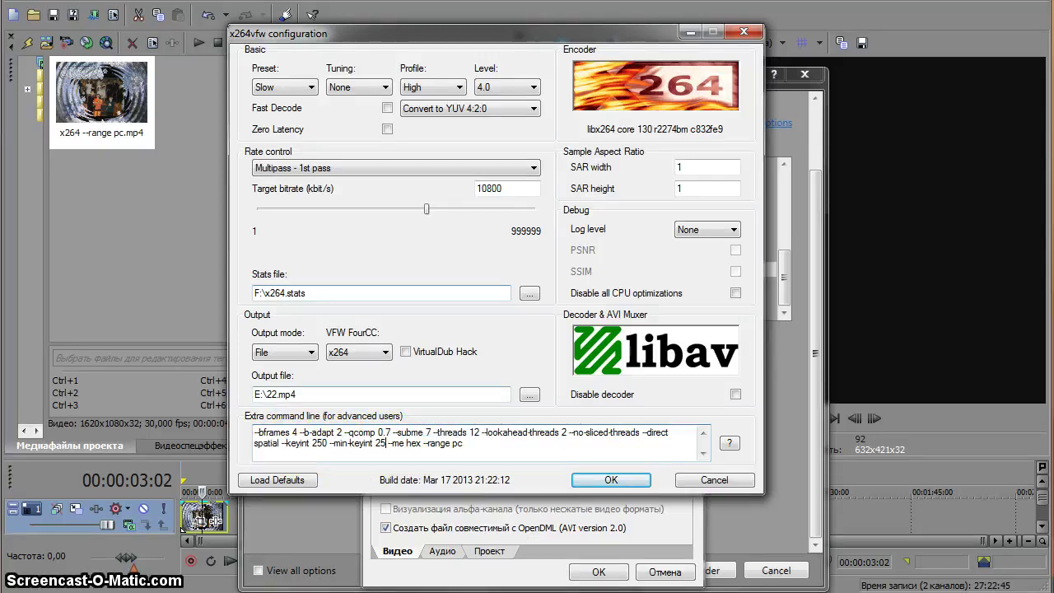
pyautogui.hotkey('alt', 'Tab')
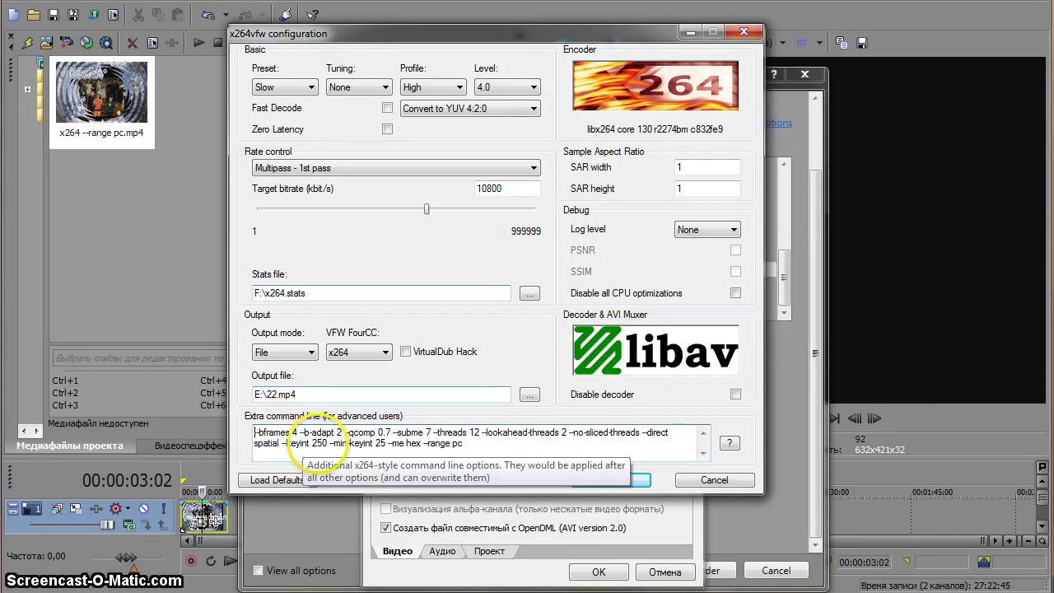
pyautogui.moveTo(312, 443); pyautogui.dragTo(383, 445)
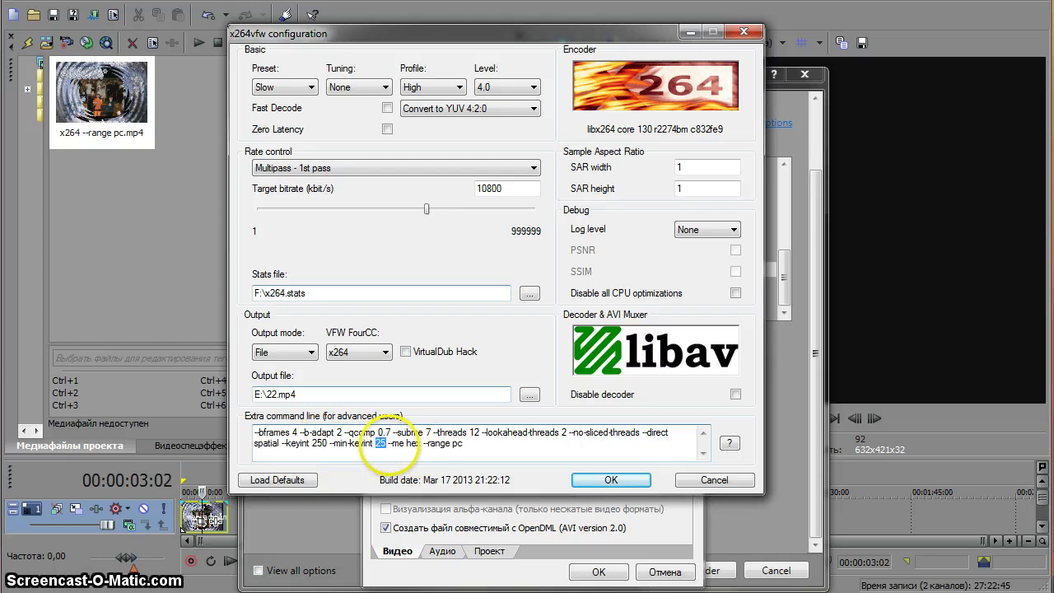
pyautogui.click(370, 445)
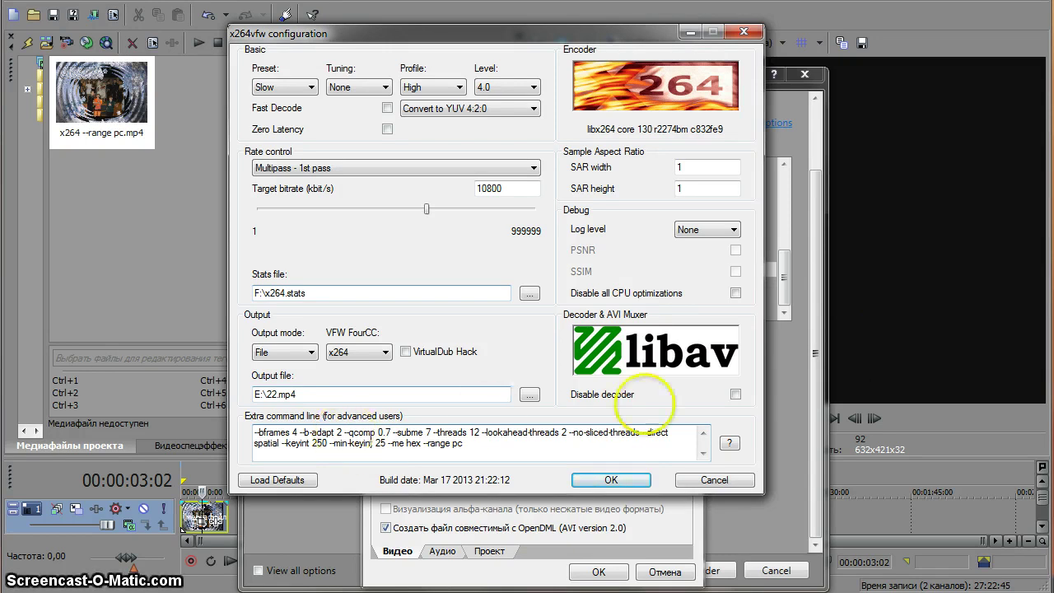
pyautogui.moveTo(687, 435); pyautogui.dragTo(266, 425)
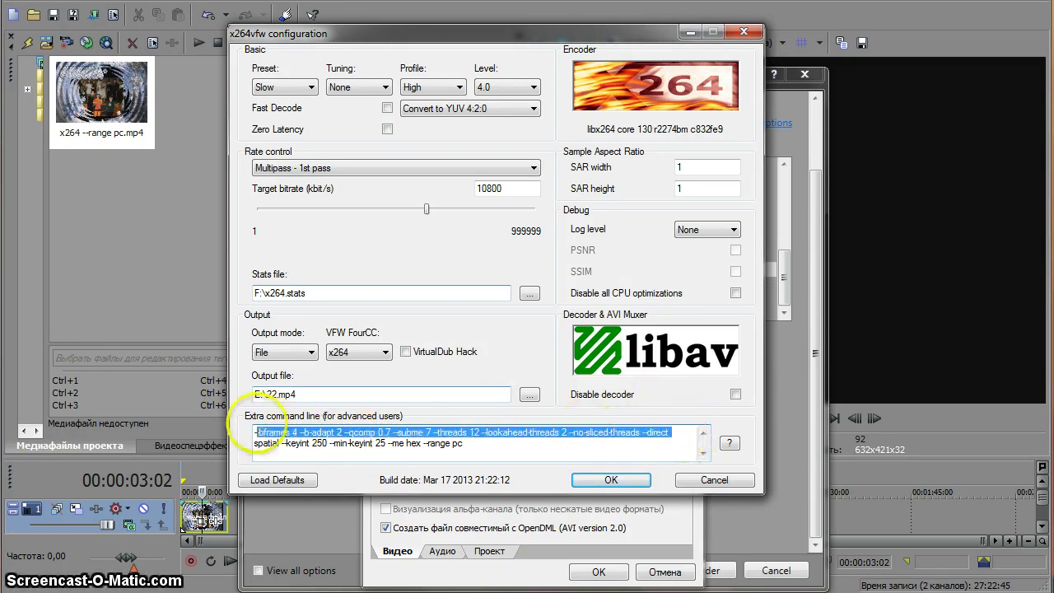
pyautogui.click(248, 447)
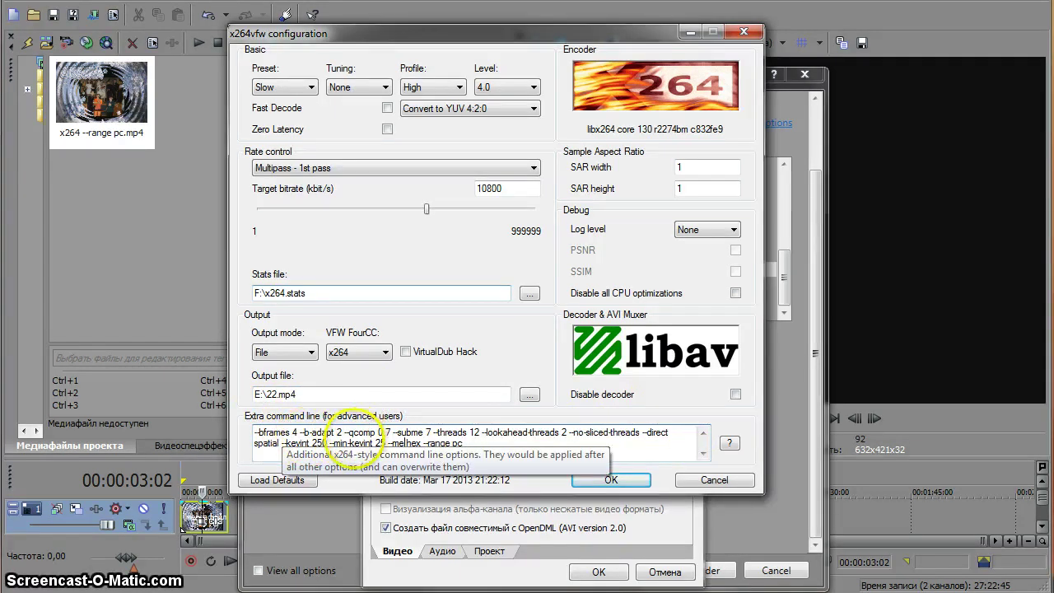
pyautogui.doubleClick(383, 432)
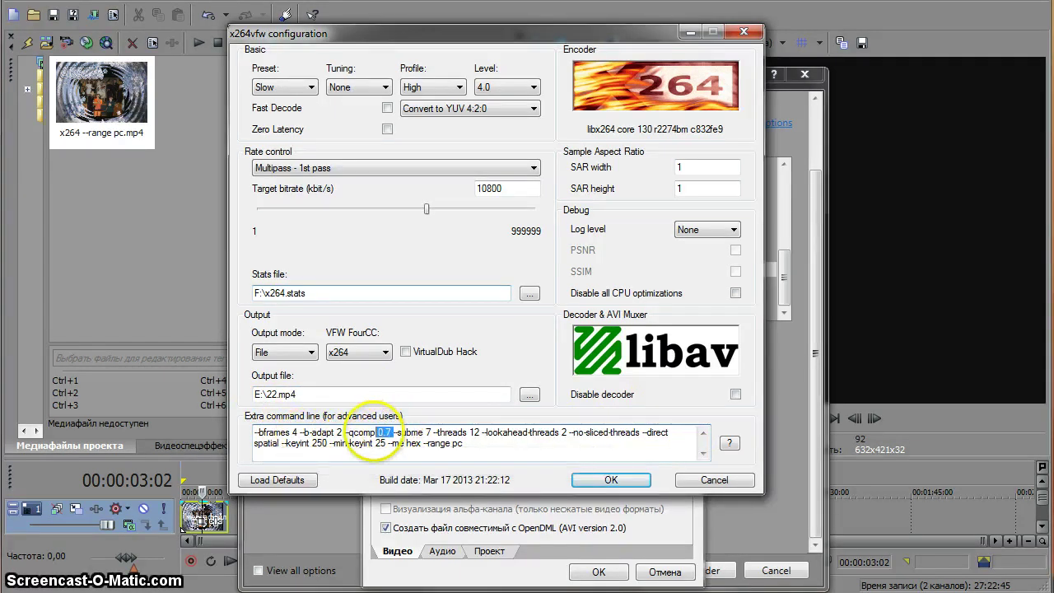
pyautogui.doubleClick(383, 433)
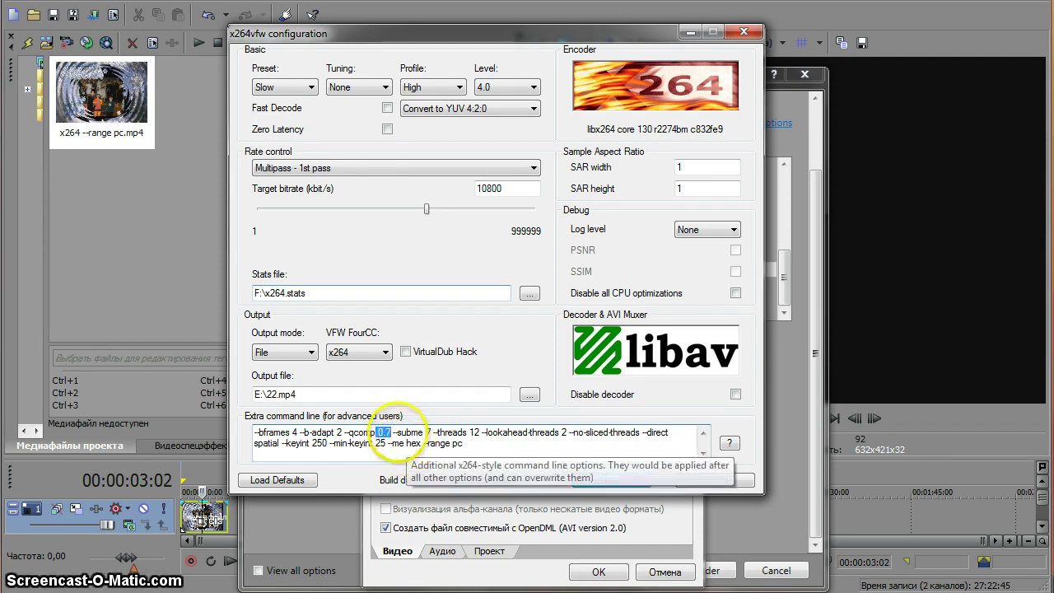
pyautogui.click(398, 432)
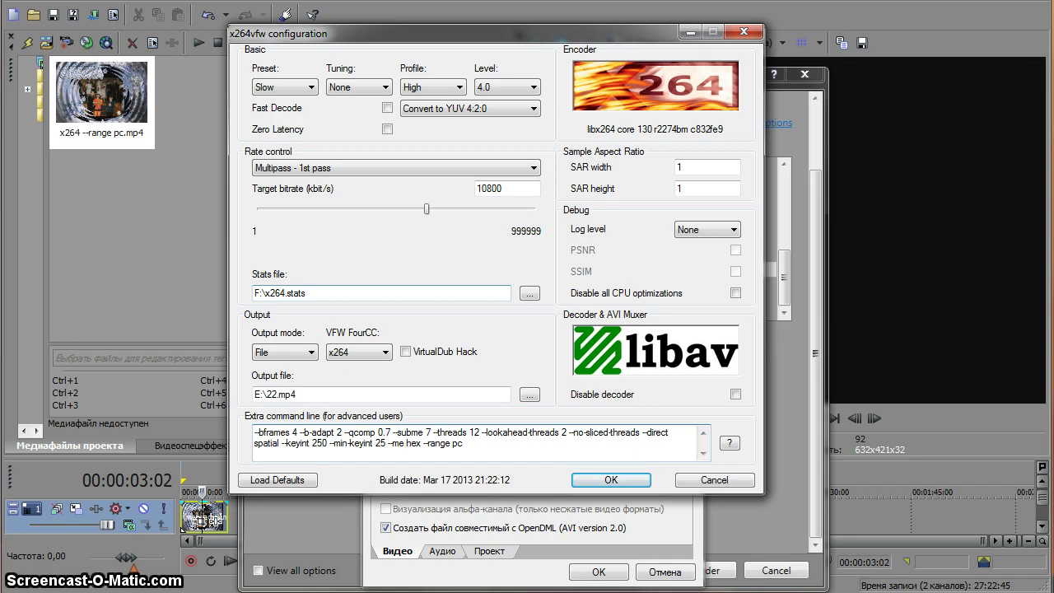
pyautogui.hotkey('ctrl', 'a')
pyautogui.doubleClick(386, 432)
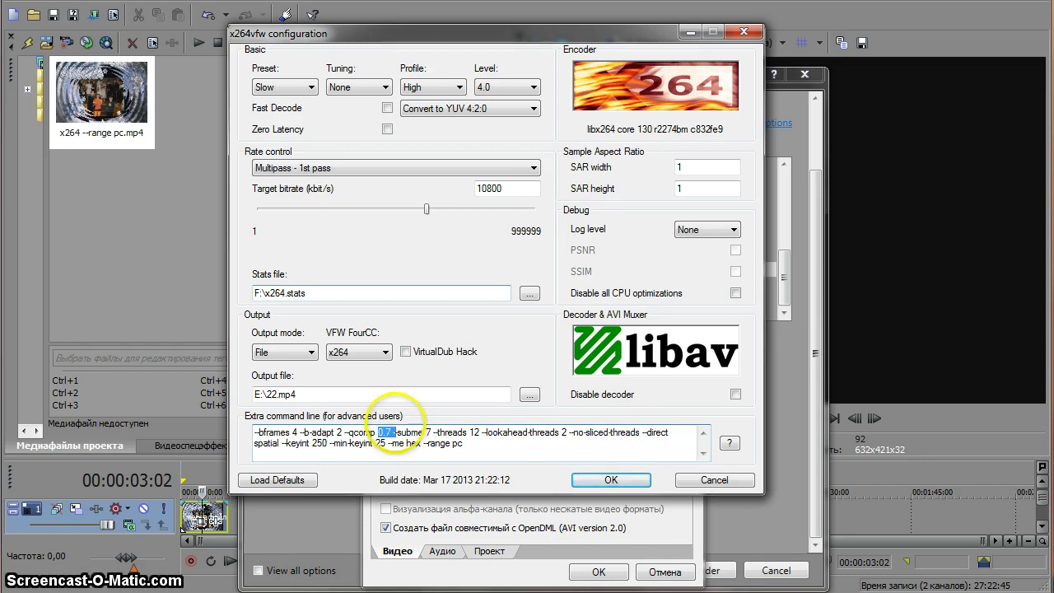
pyautogui.hotkey('ctrl', 'a')
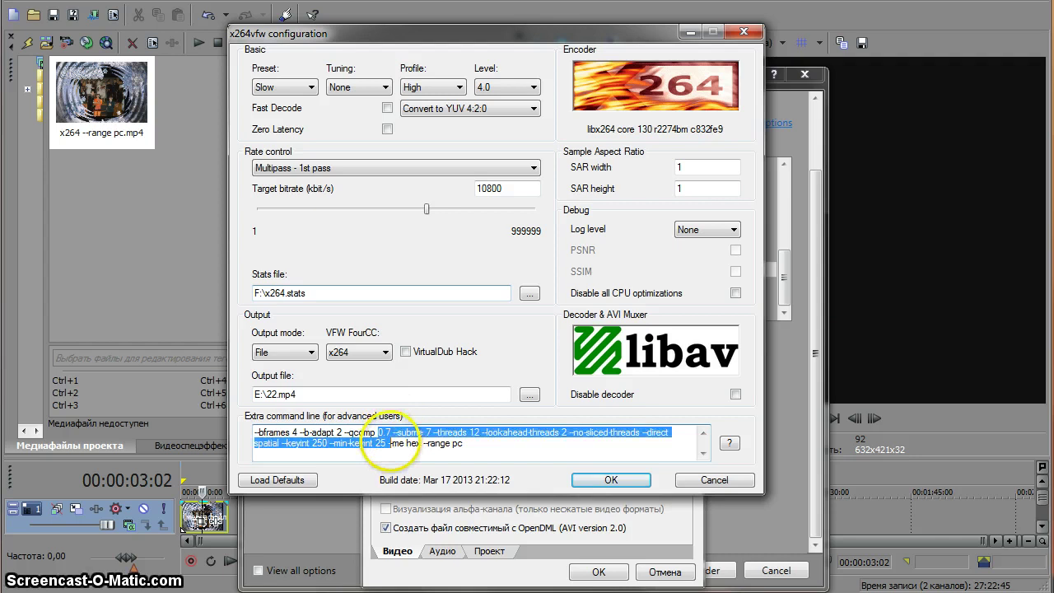
pyautogui.doubleClick(386, 432)
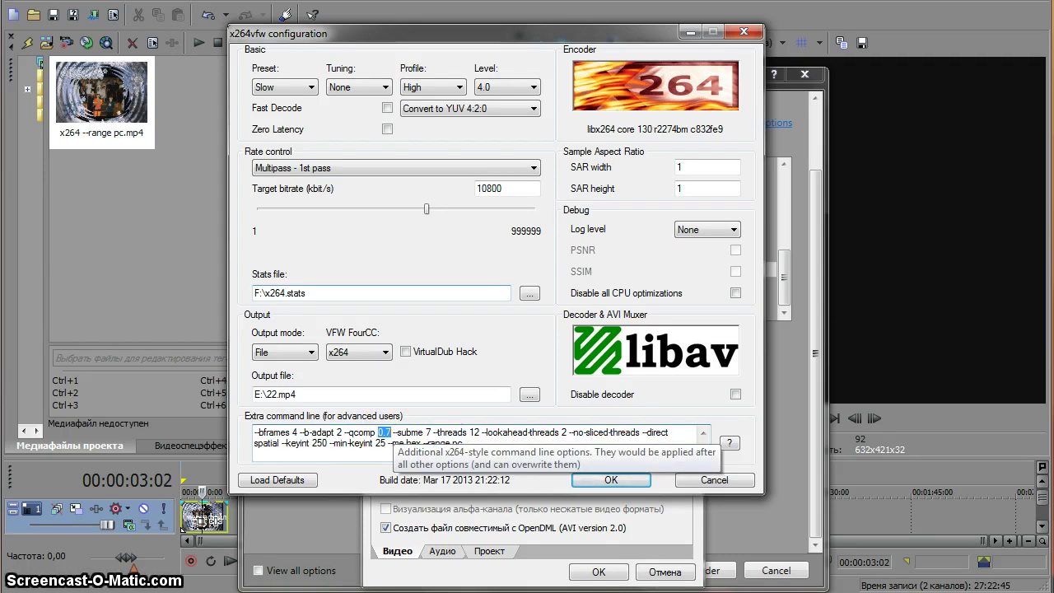
pyautogui.click(416, 420)
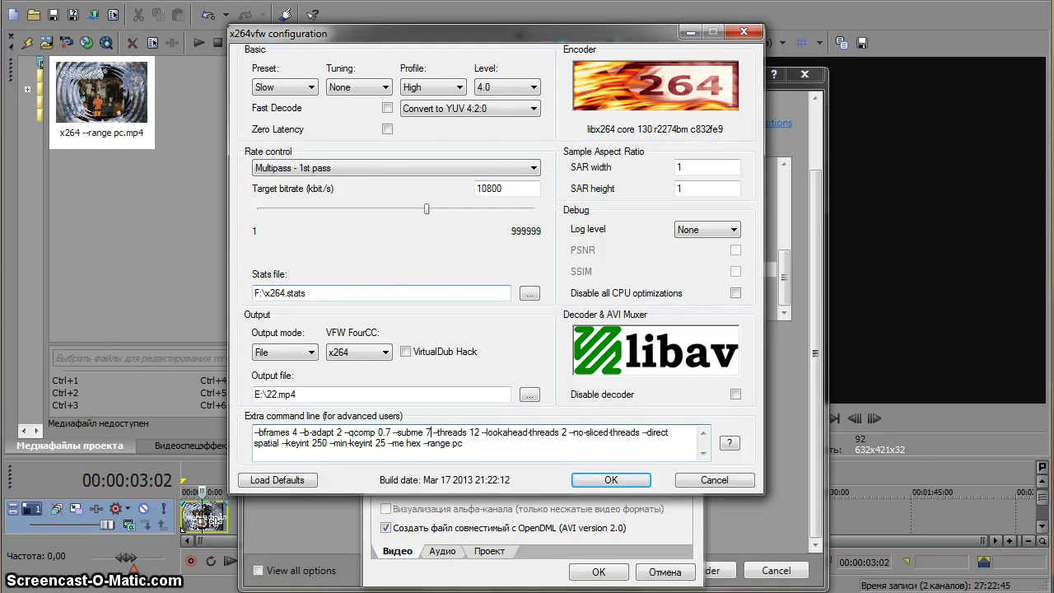
pyautogui.click(434, 433)
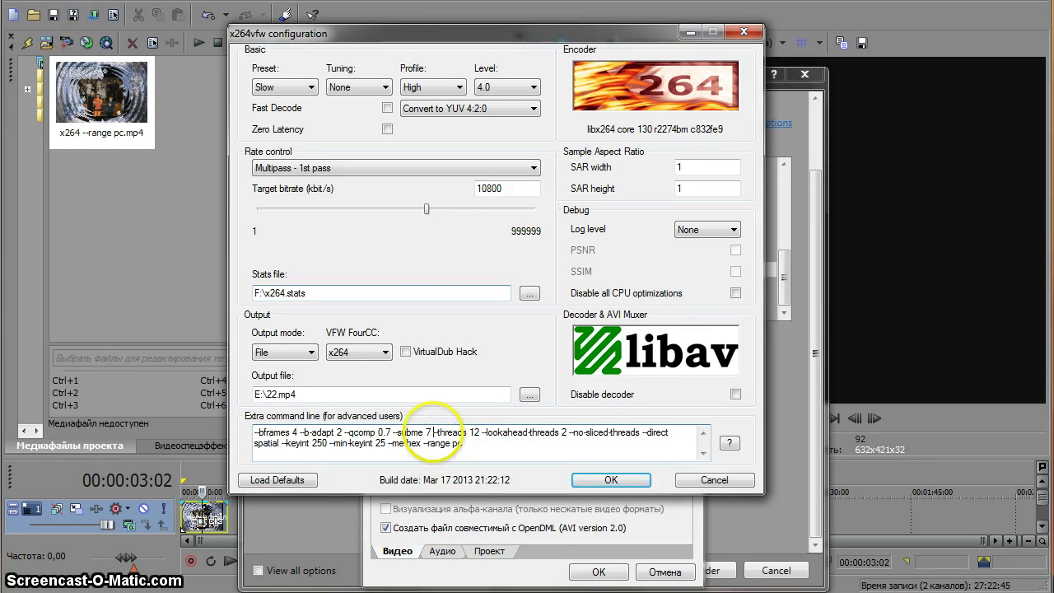
pyautogui.click(470, 431)
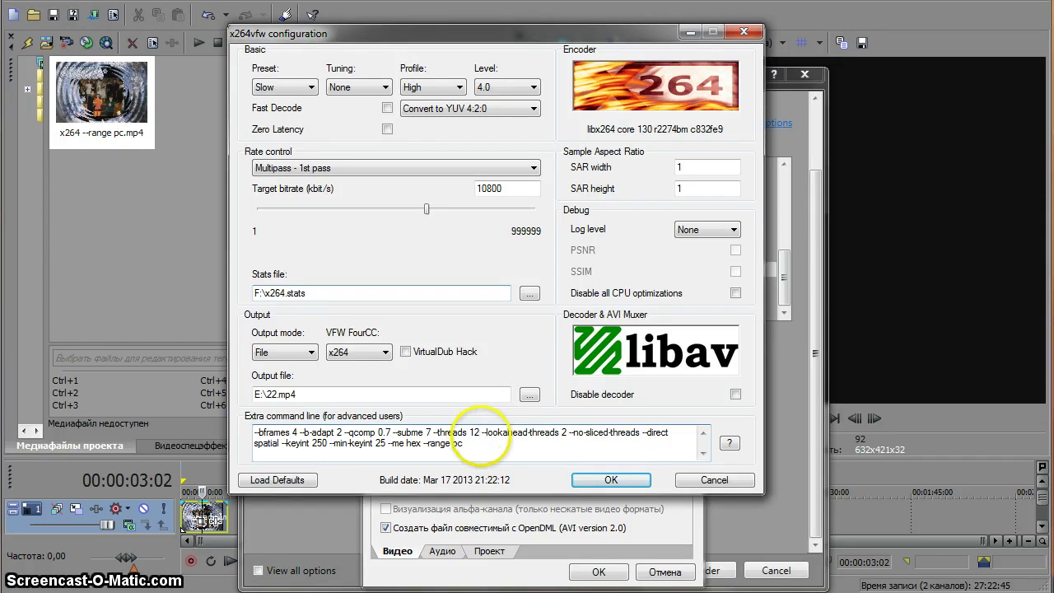
pyautogui.click(482, 433)
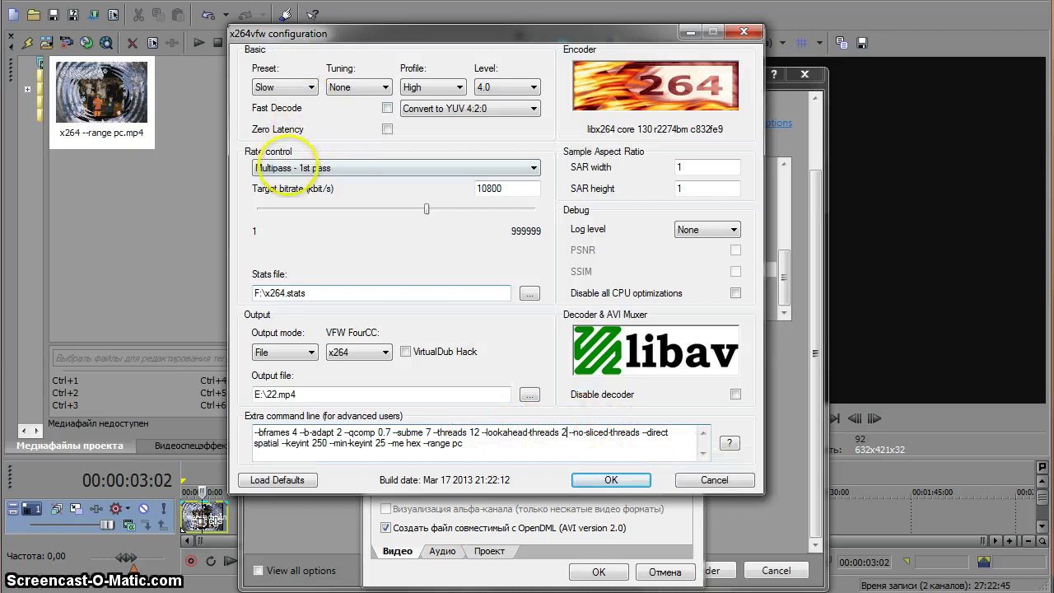
pyautogui.click(276, 164)
pyautogui.click(385, 219)
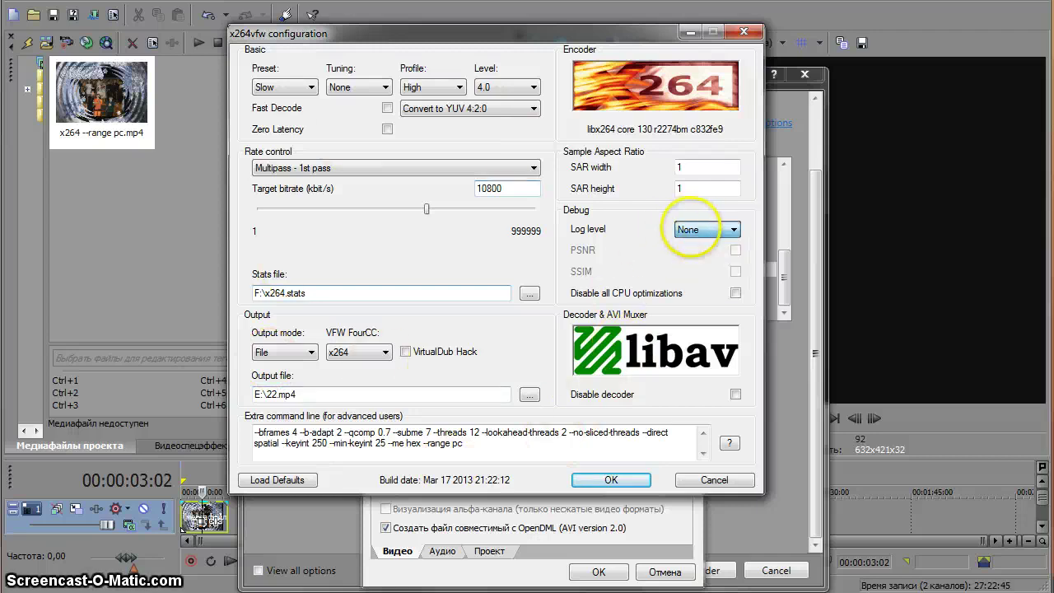
pyautogui.click(478, 86)
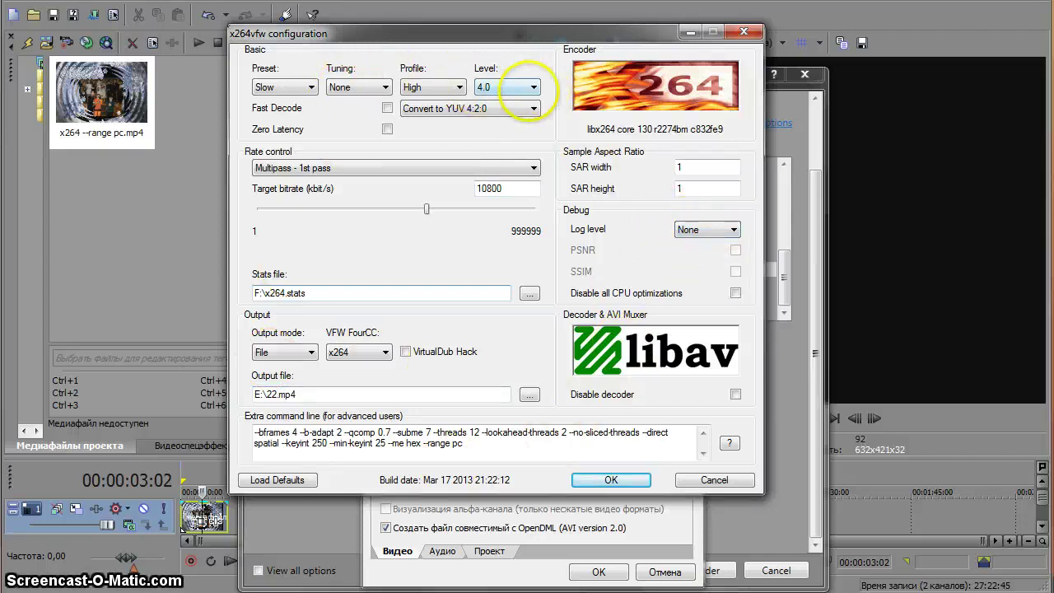
pyautogui.click(509, 109)
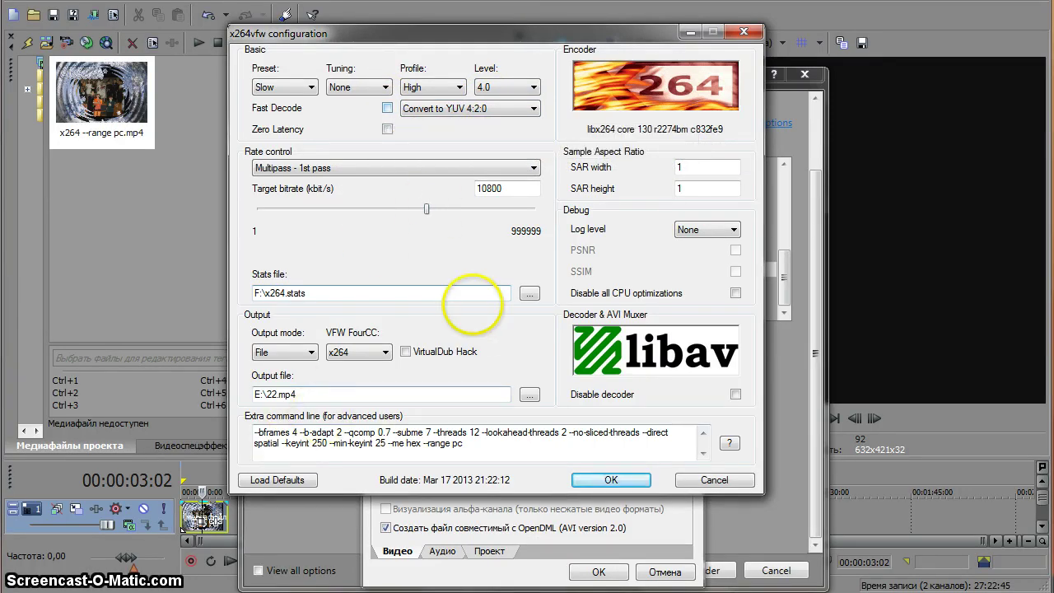
pyautogui.moveTo(560, 442); pyautogui.dragTo(390, 444)
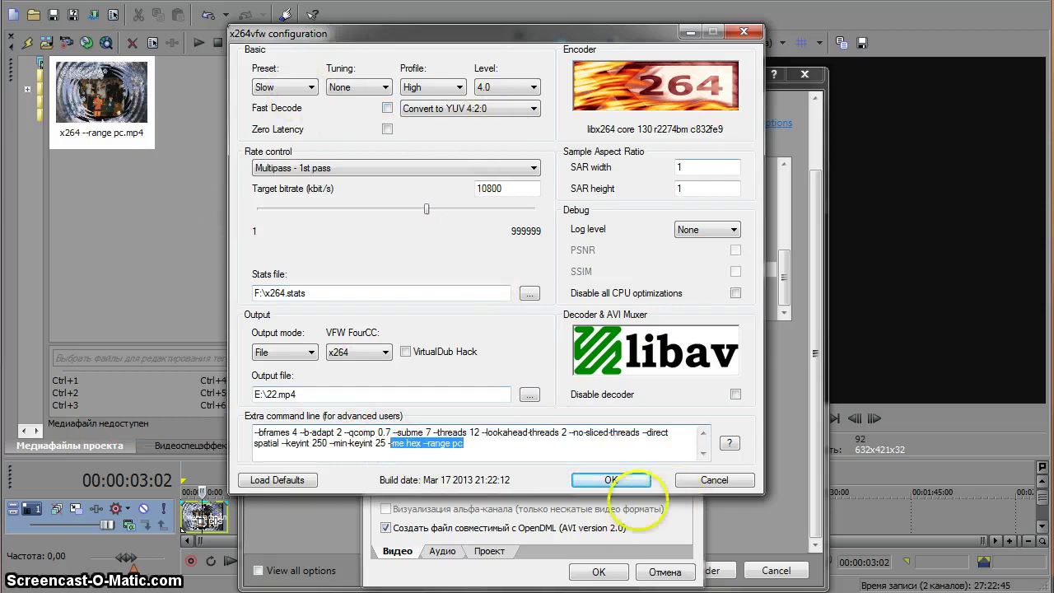
# Accept the x264 and template settings, then render with the HD 1080-30 YUV x264 1st pass template
pyautogui.click(611, 480)
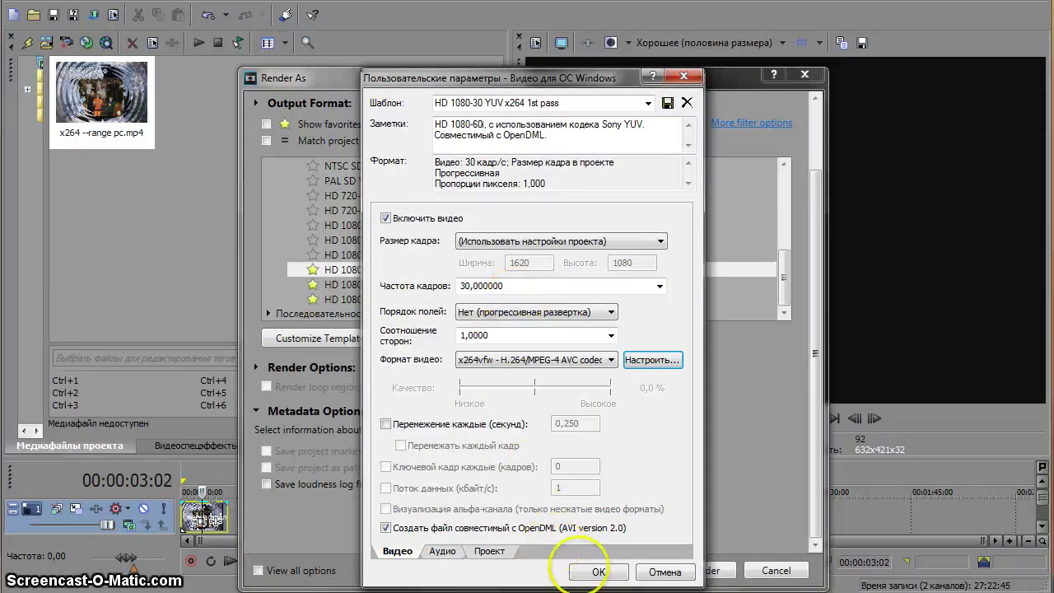
pyautogui.click(601, 572)
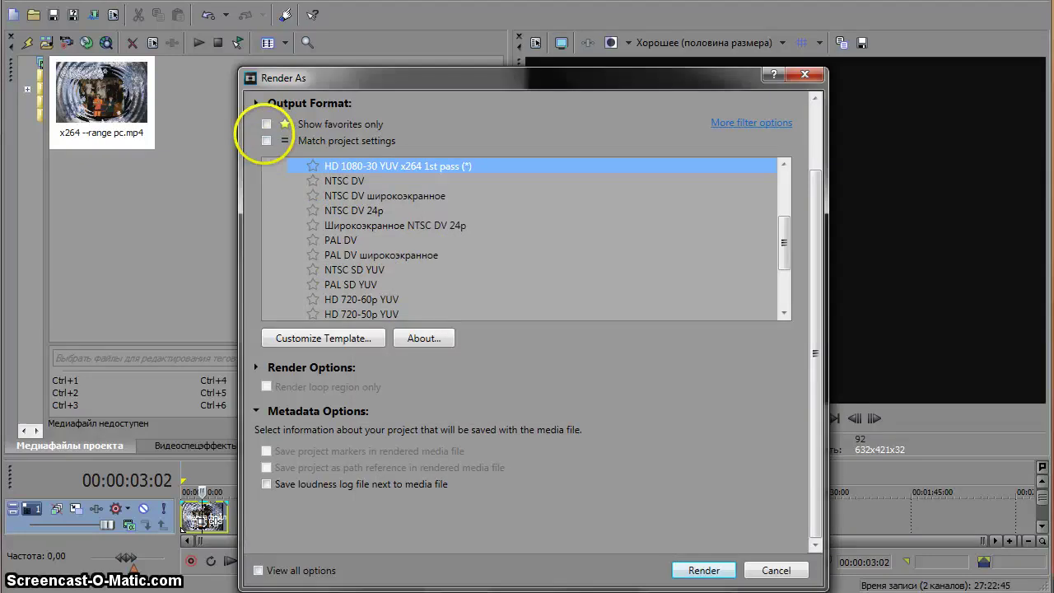
pyautogui.click(266, 125)
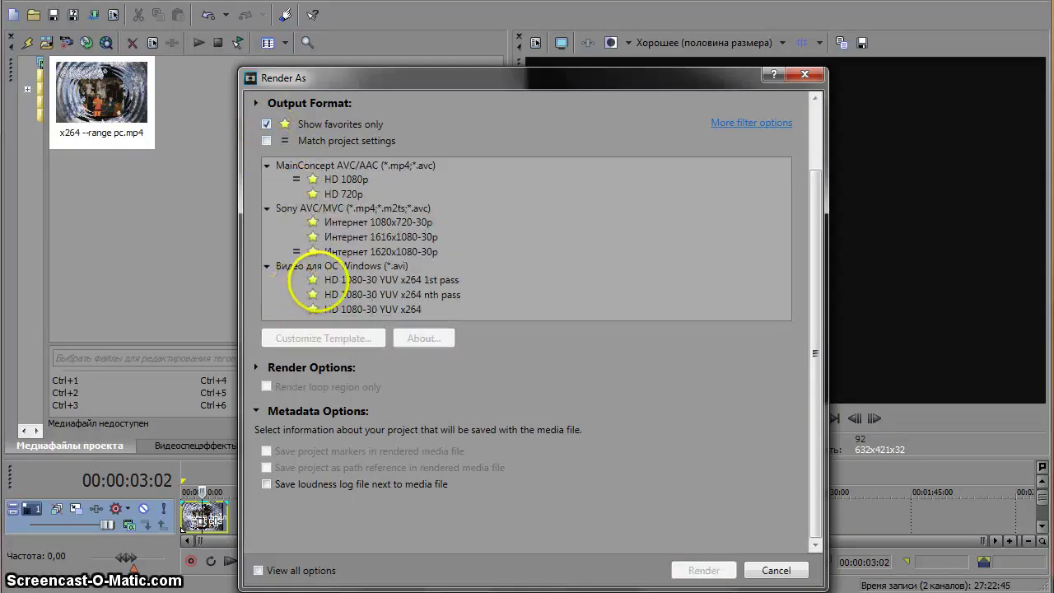
pyautogui.click(318, 281)
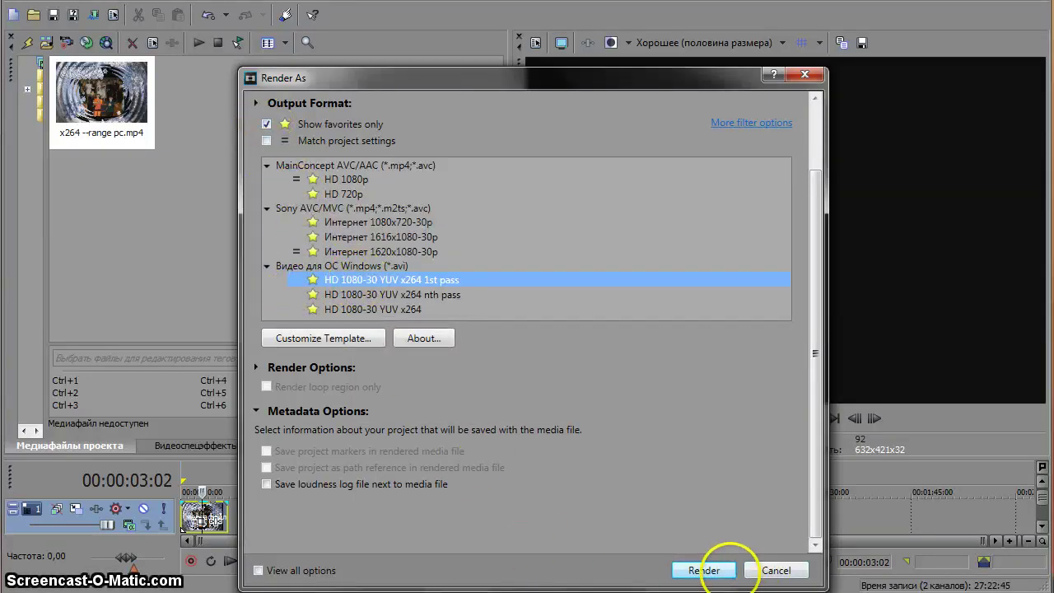
pyautogui.click(704, 570)
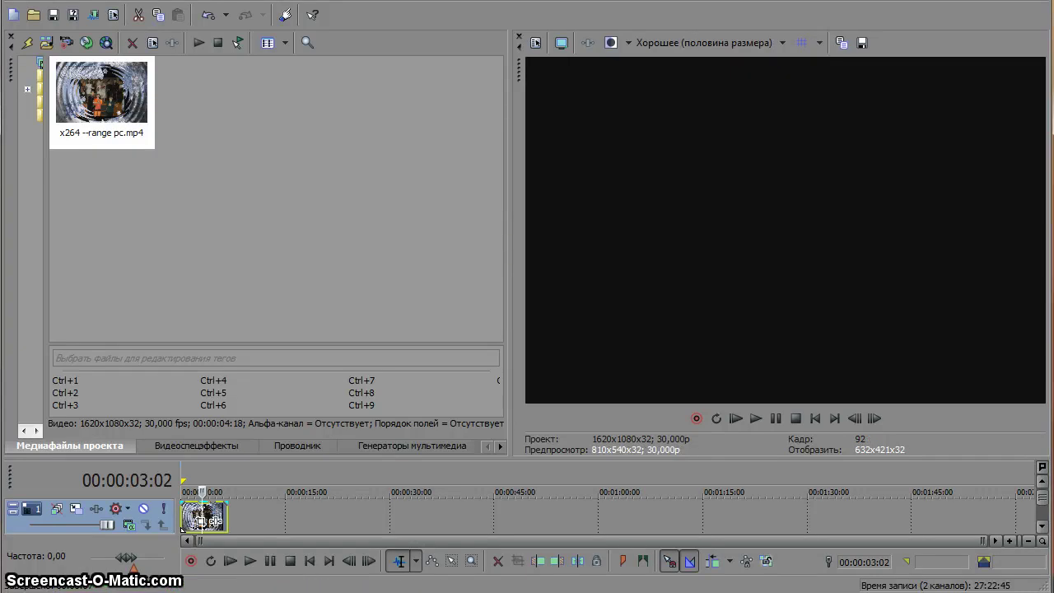
# Open the nth pass template's x264vfw configuration, keeping the Slower preset unchanged
pyautogui.click(93, 14)
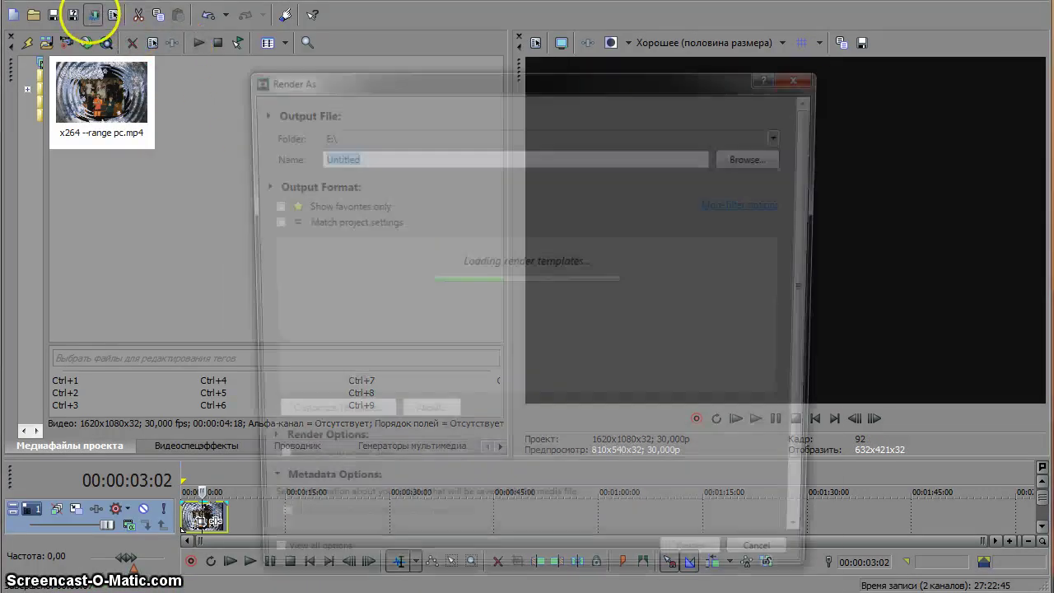
pyautogui.click(429, 374)
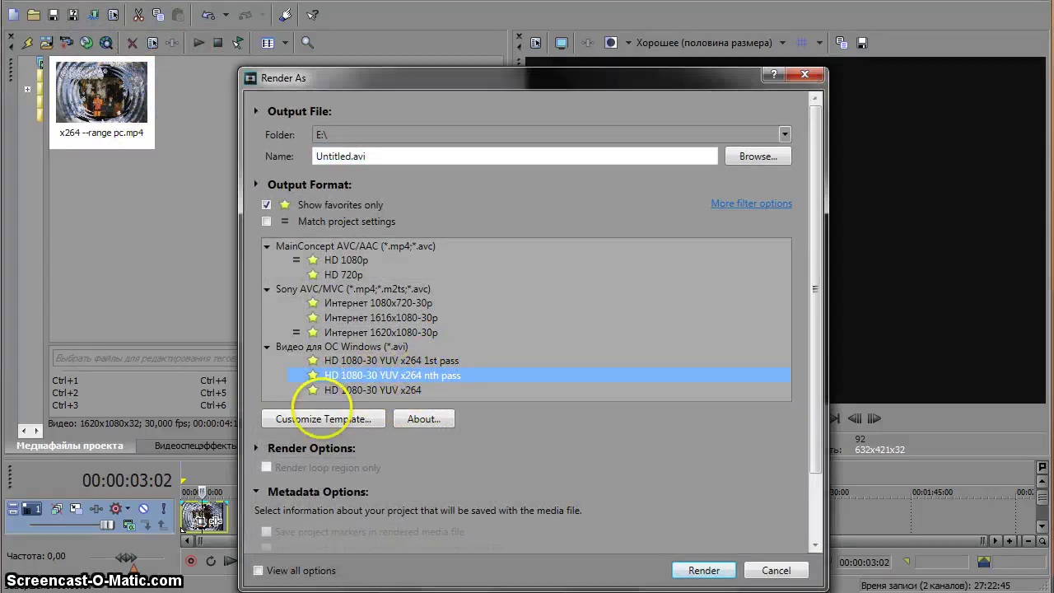
pyautogui.click(321, 419)
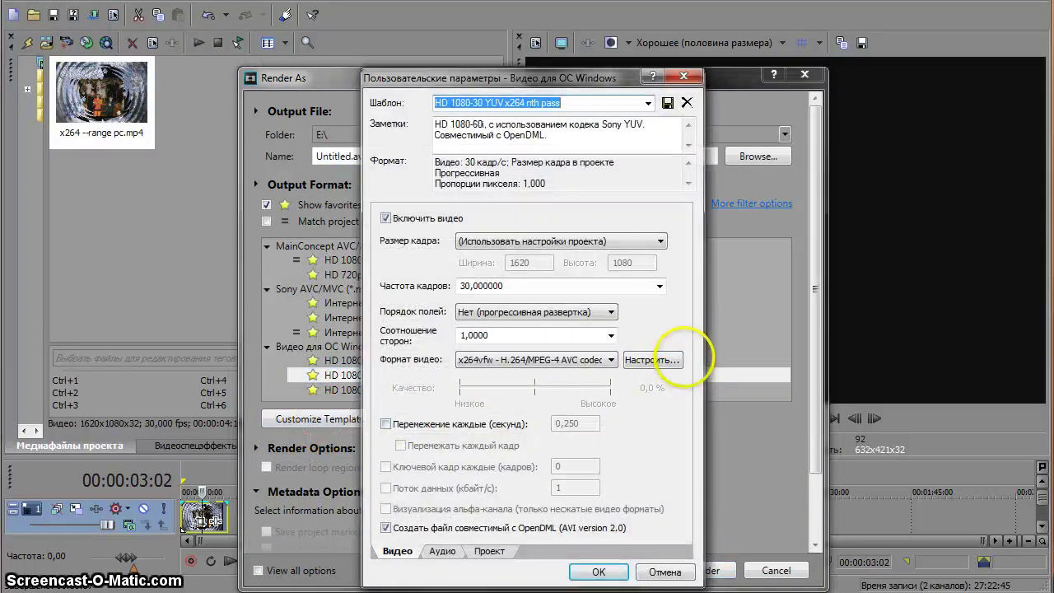
pyautogui.click(652, 360)
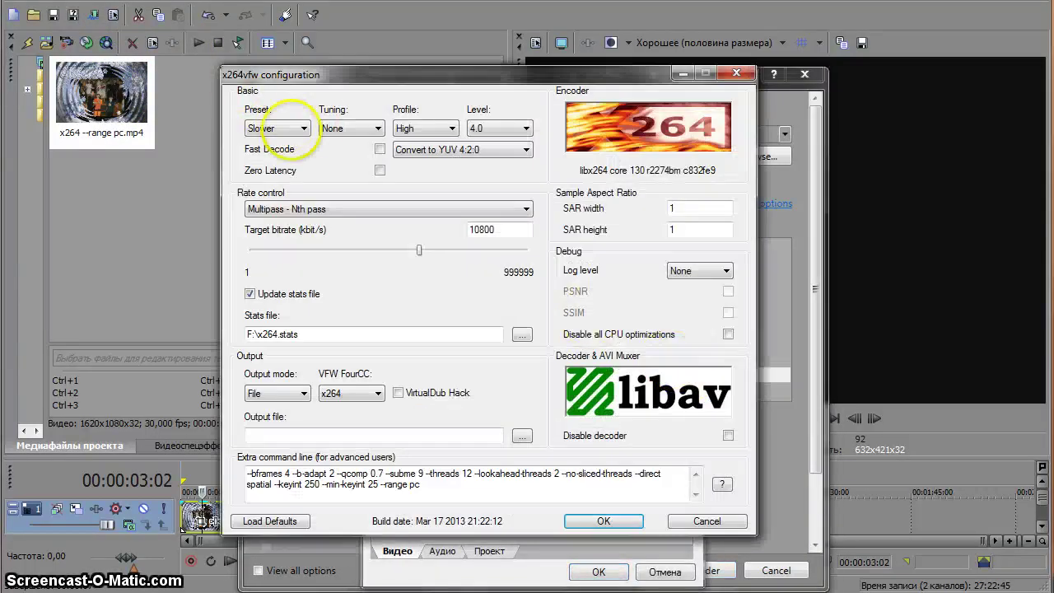
pyautogui.click(277, 128)
pyautogui.click(277, 129)
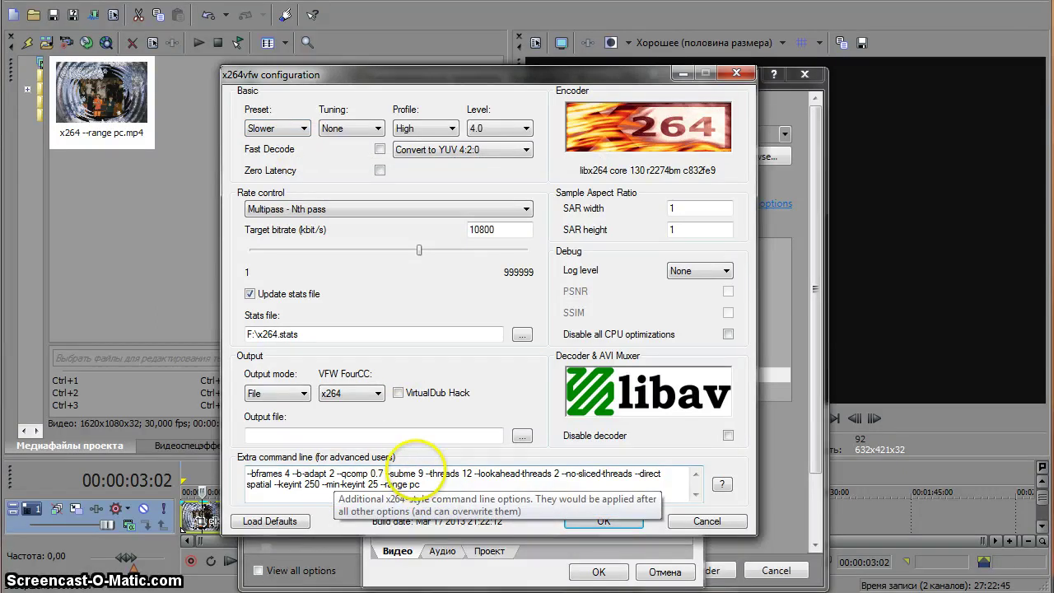
pyautogui.moveTo(421, 474); pyautogui.dragTo(396, 474)
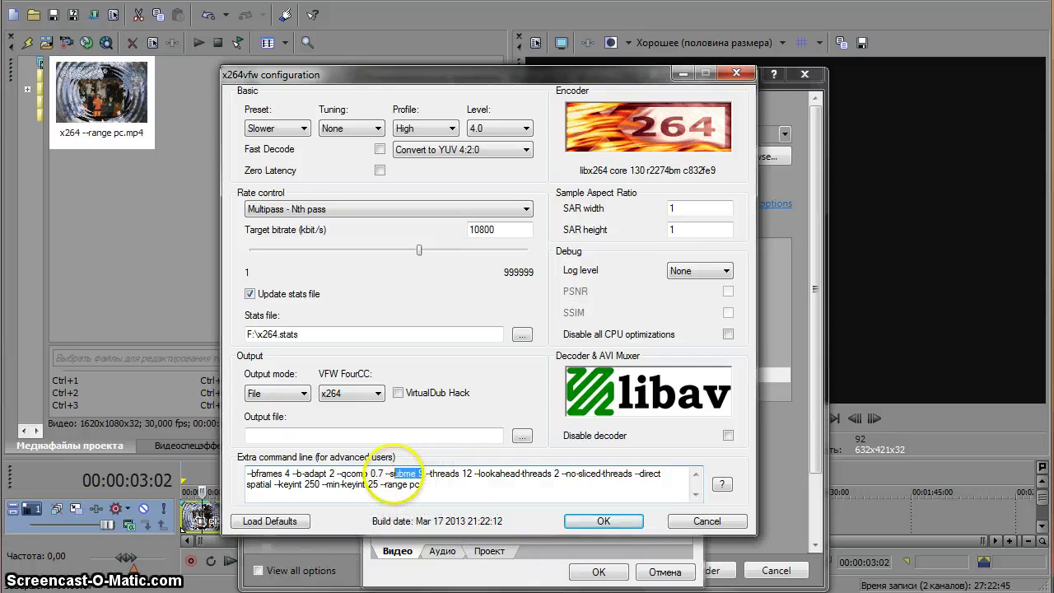
pyautogui.click(581, 485)
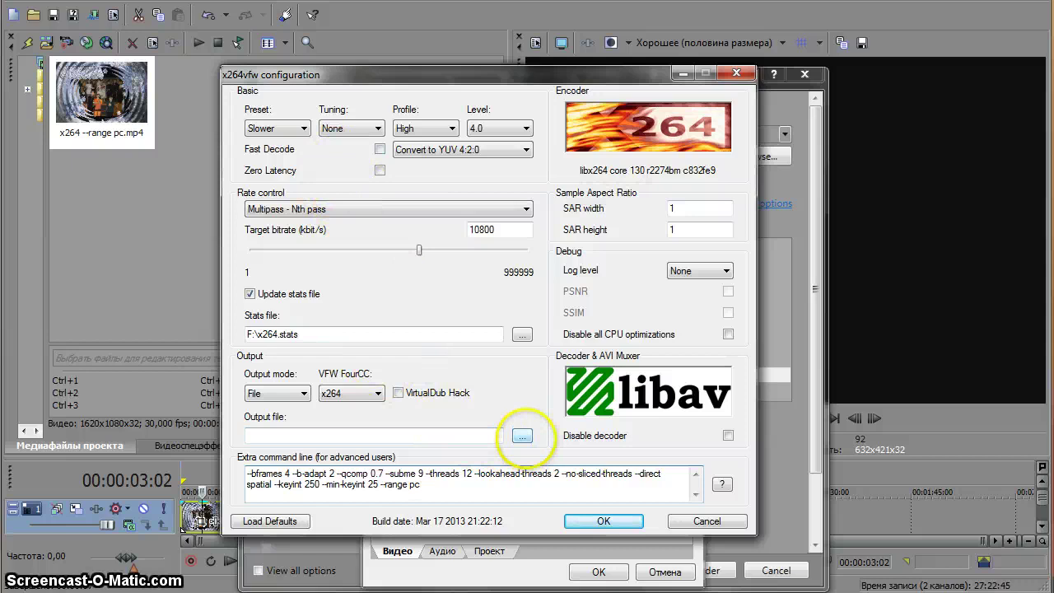
# Set the nth pass output file to 22 with the *.mp4 type and save it
pyautogui.click(522, 436)
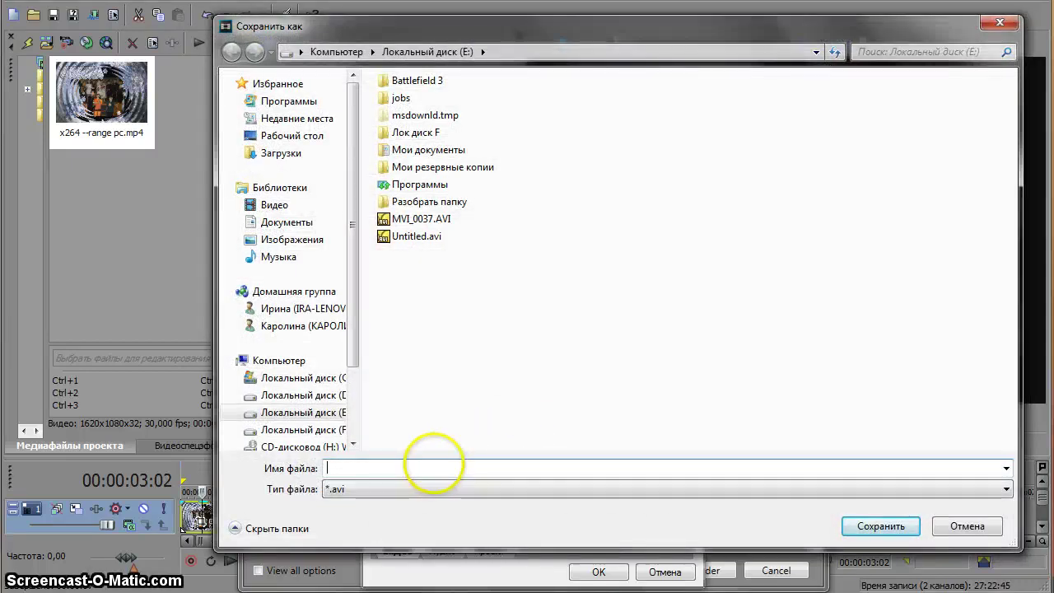
pyautogui.write('22')
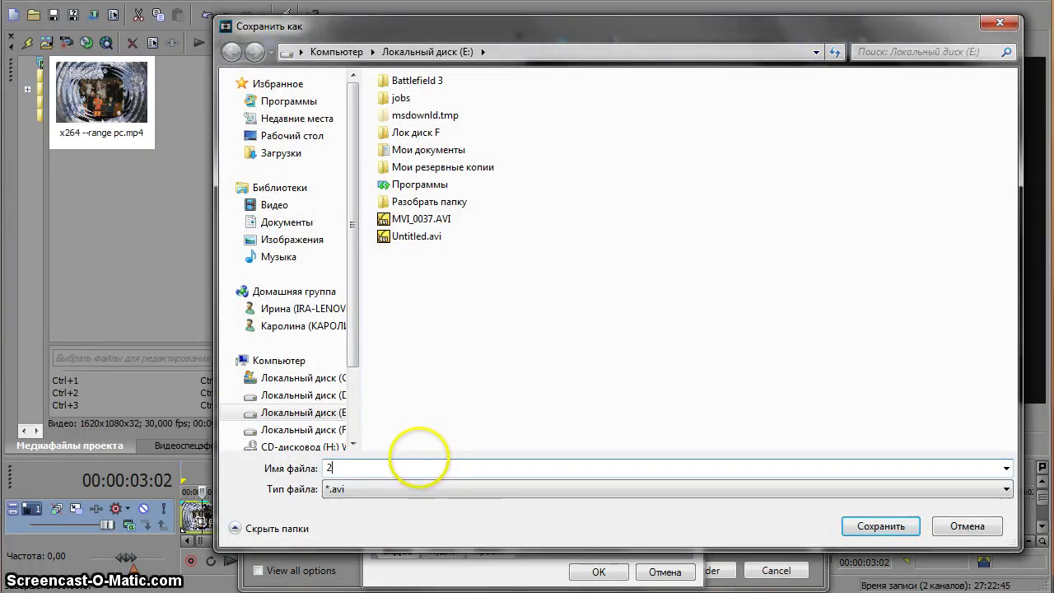
pyautogui.click(576, 488)
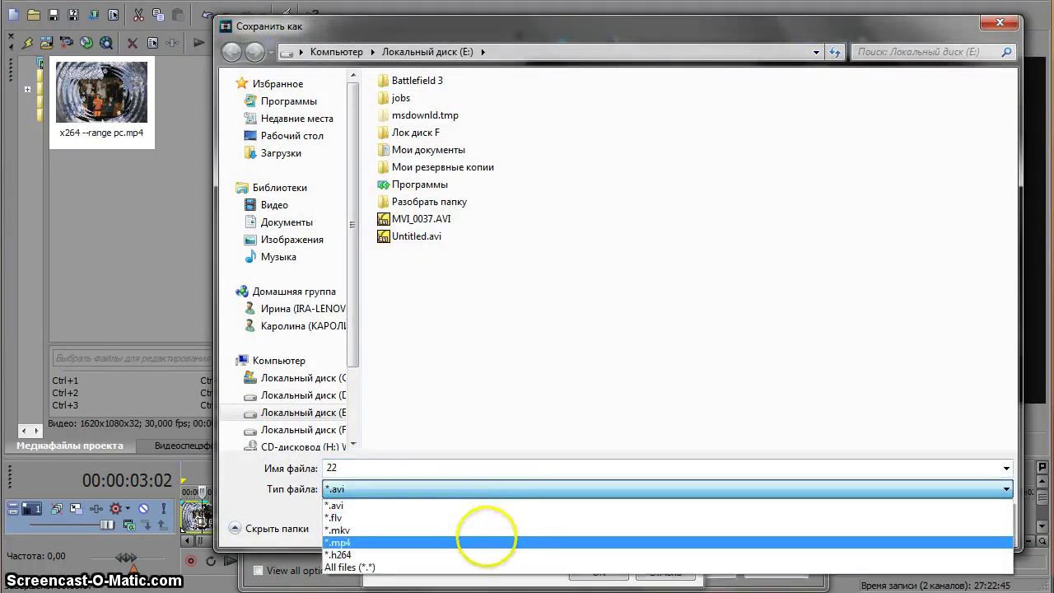
pyautogui.click(476, 541)
pyautogui.click(880, 524)
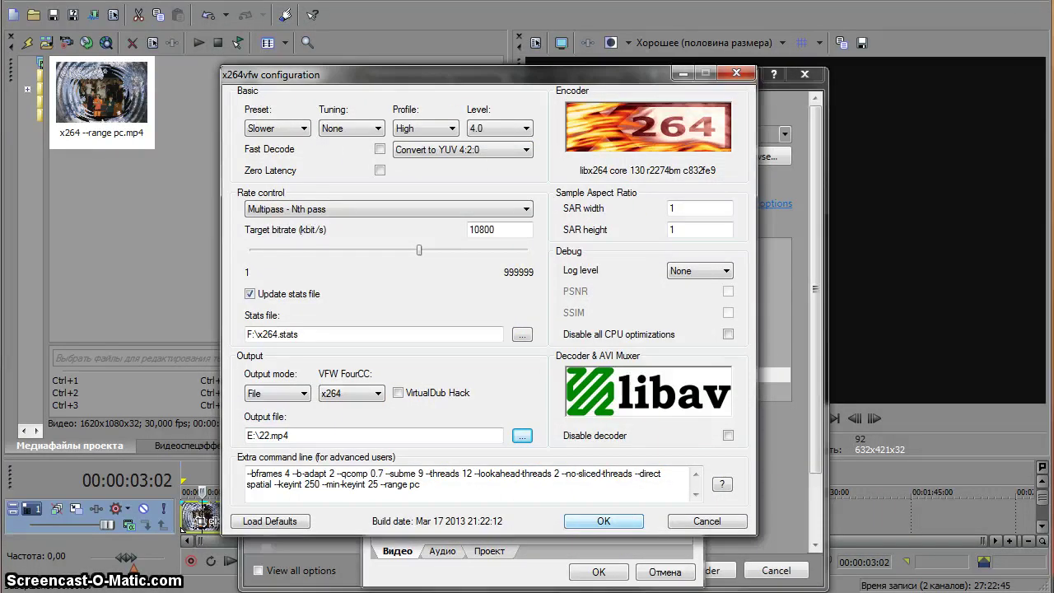
# Accept the encoder and nth pass template settings, then select the Untitled.avi output name
pyautogui.click(604, 521)
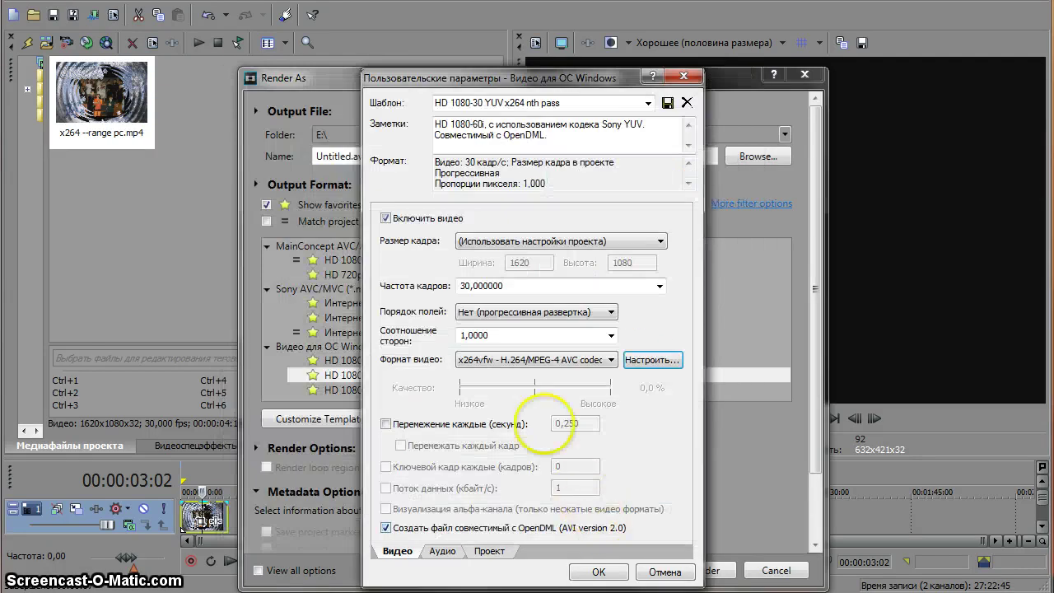
pyautogui.moveTo(480, 70); pyautogui.dragTo(474, 39)
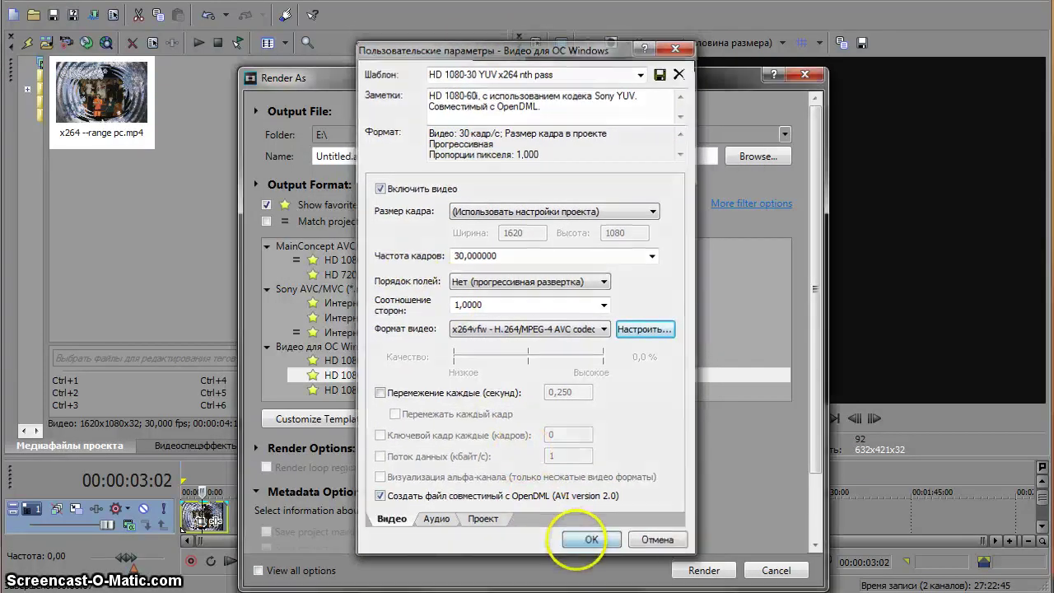
pyautogui.click(592, 541)
pyautogui.click(379, 155)
pyautogui.moveTo(384, 155); pyautogui.dragTo(280, 147)
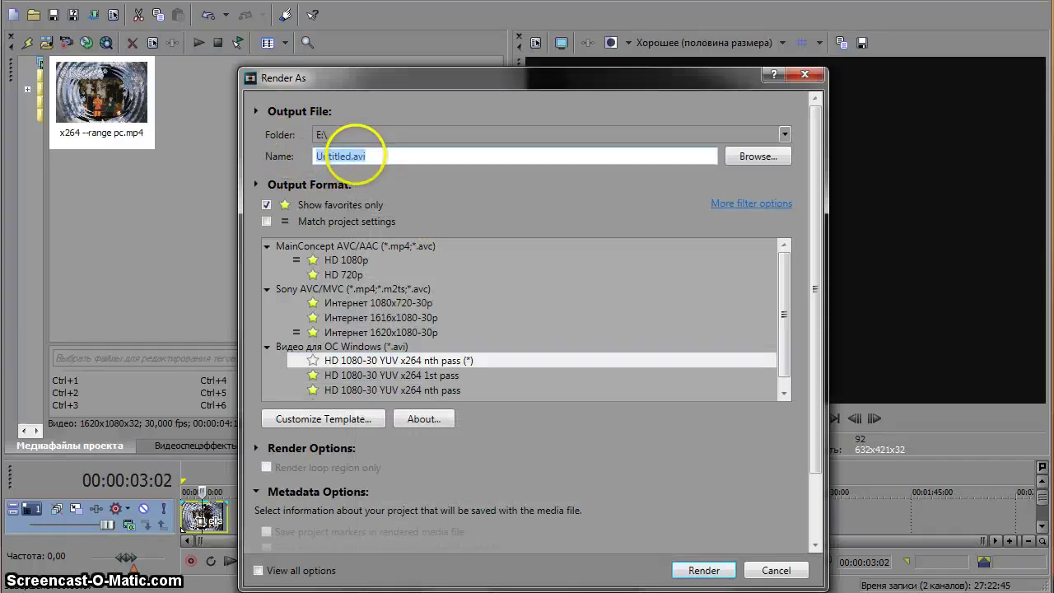
pyautogui.click(340, 153)
pyautogui.moveTo(387, 154); pyautogui.dragTo(126, 145)
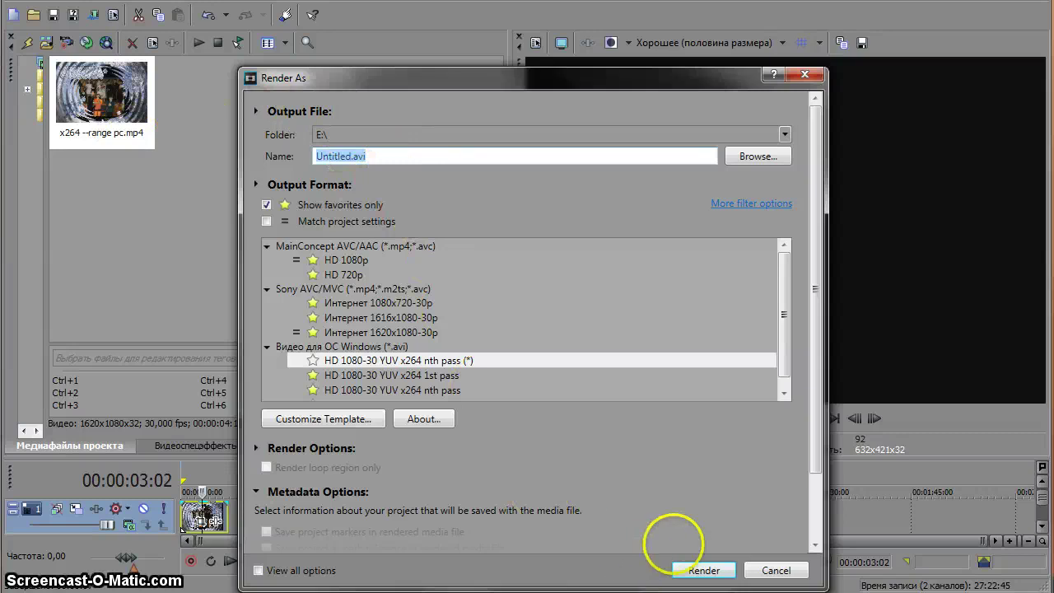
# Render with the nth pass template, overwriting Untitled.avi, and open the Computer window
pyautogui.click(702, 570)
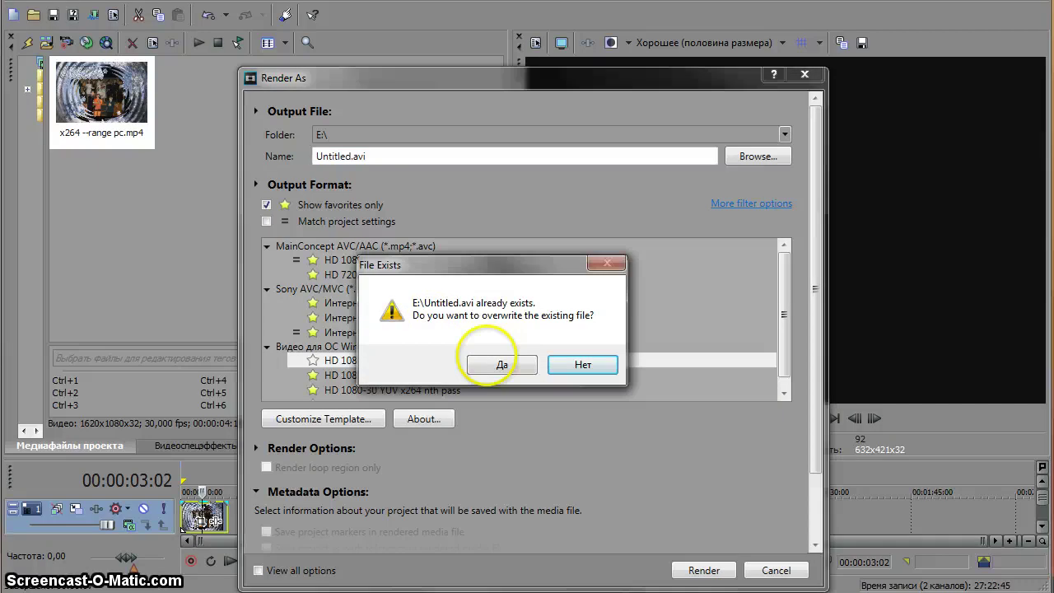
pyautogui.click(494, 362)
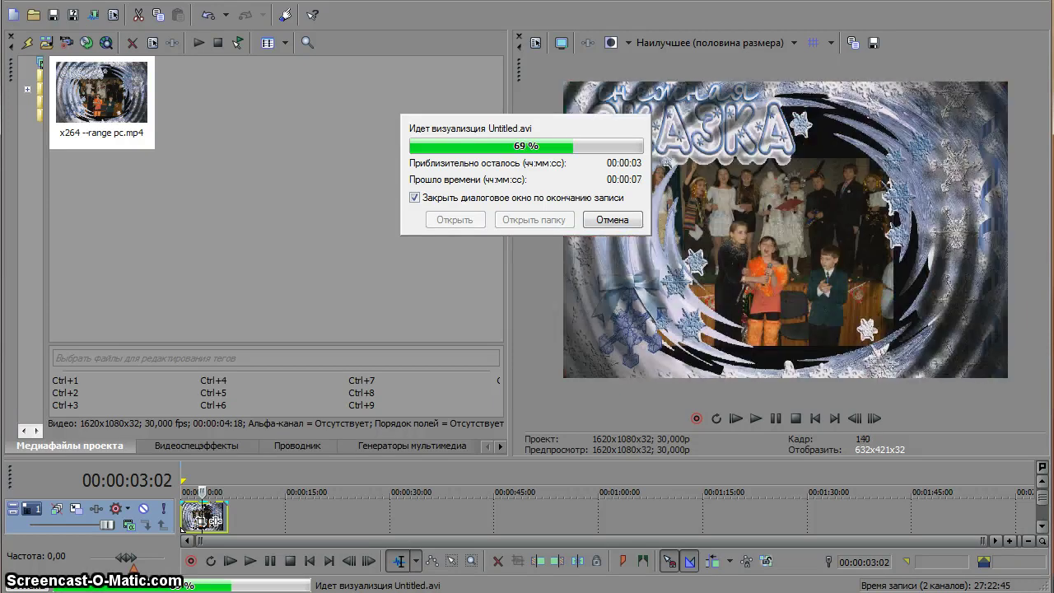
pyautogui.press('super')
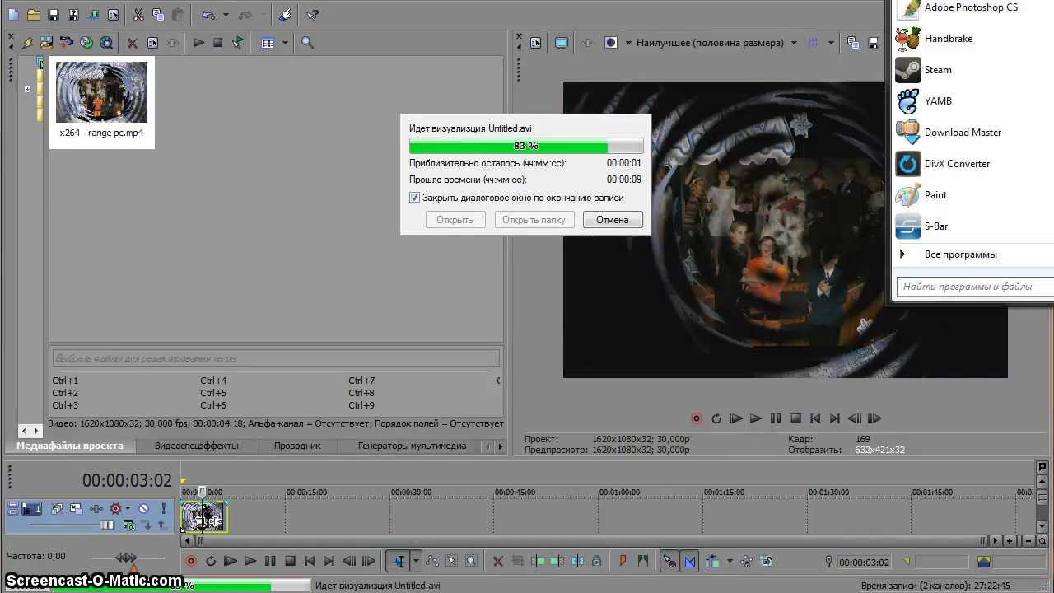
pyautogui.press('super+e')
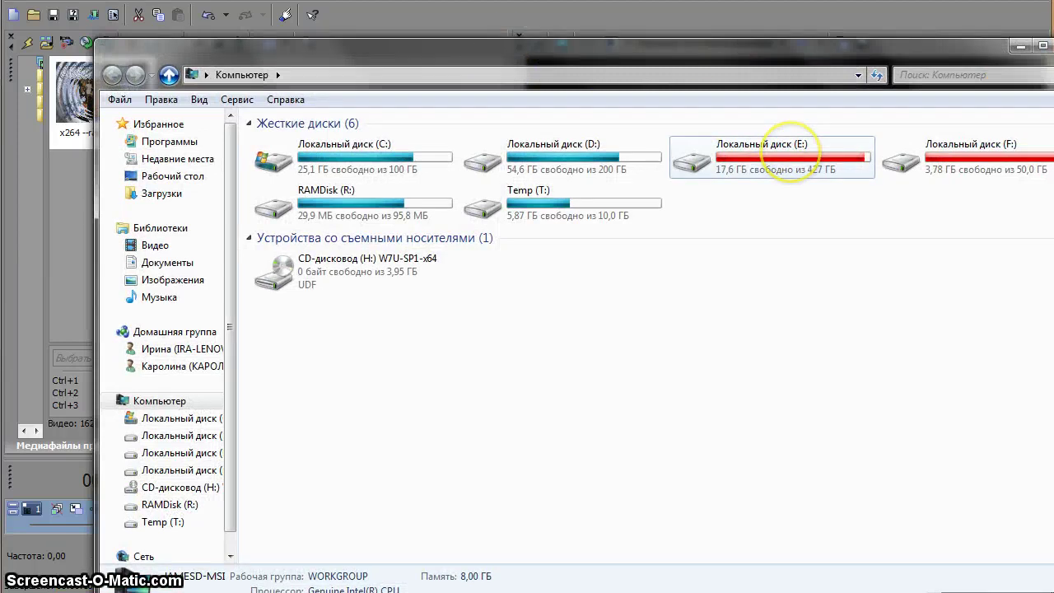
# Open drive E, check 22.mp4's details (1620×1080, 9,26 MB), then minimize Explorer
pyautogui.doubleClick(789, 156)
pyautogui.click(283, 294)
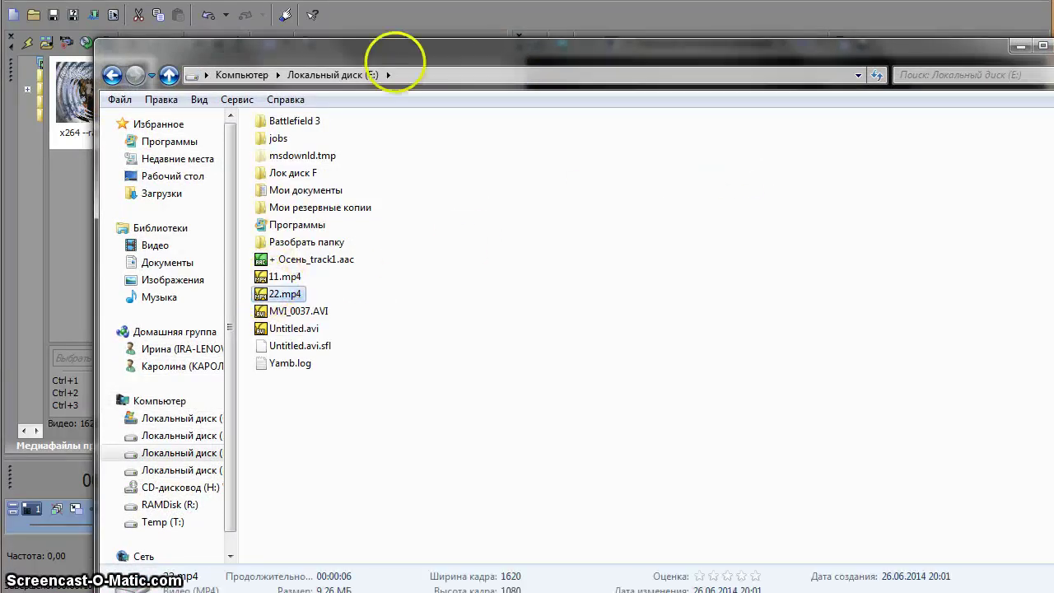
pyautogui.moveTo(395, 42); pyautogui.dragTo(391, 24)
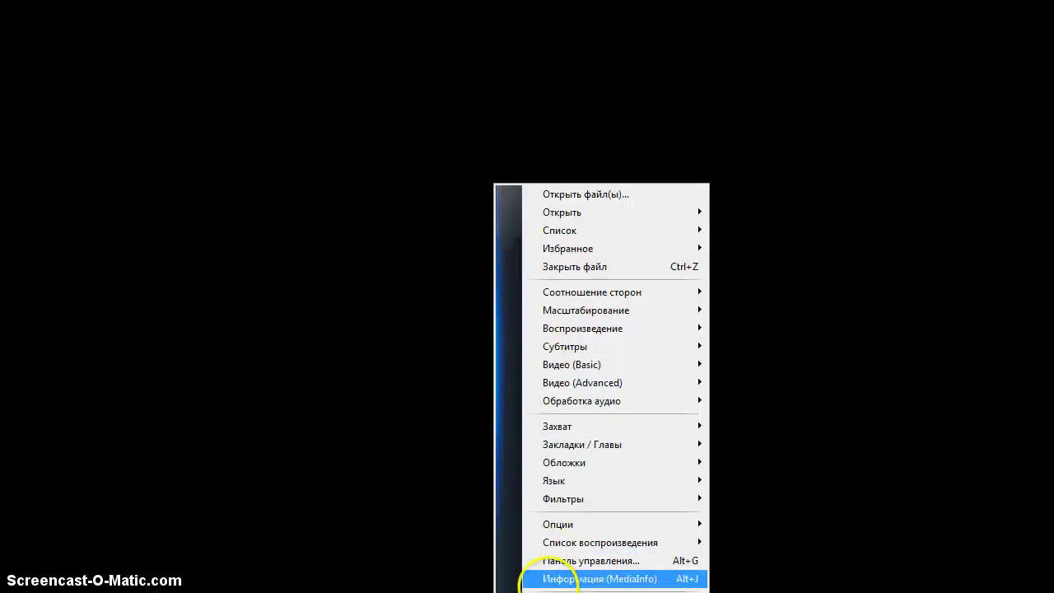
pyautogui.click(527, 579)
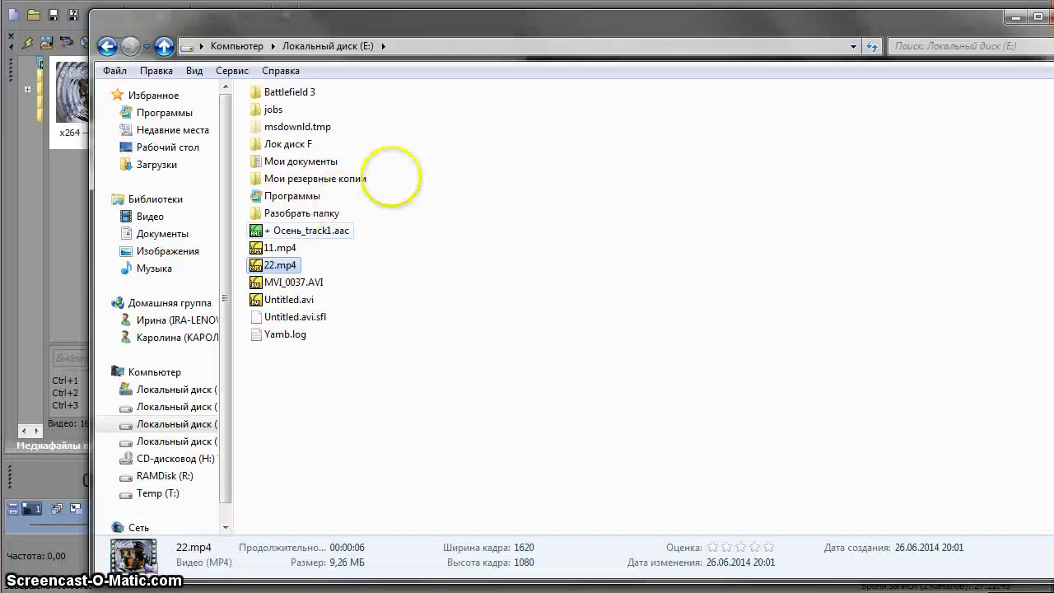
pyautogui.click(1015, 16)
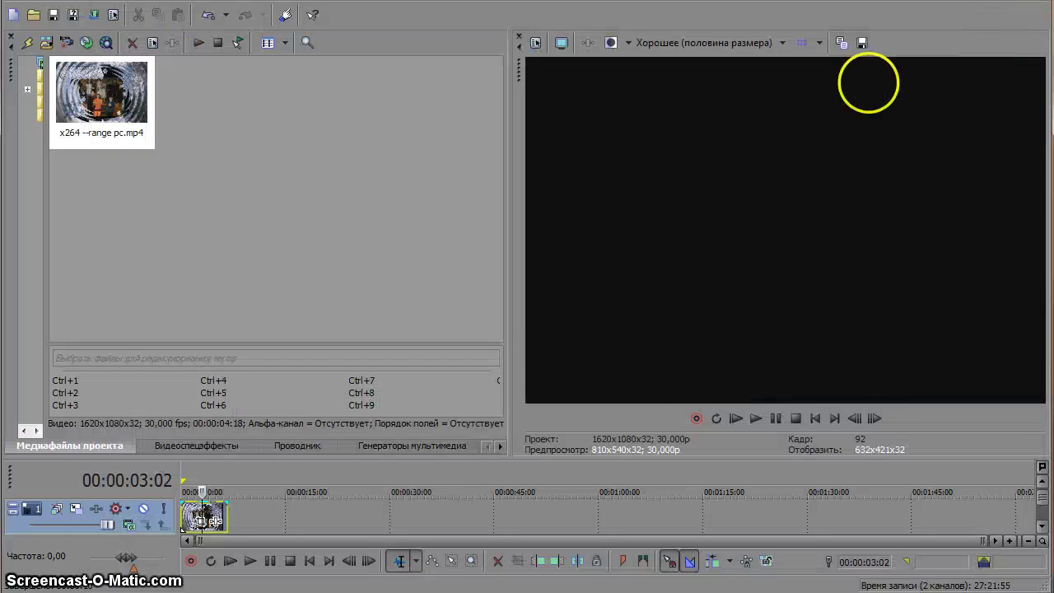